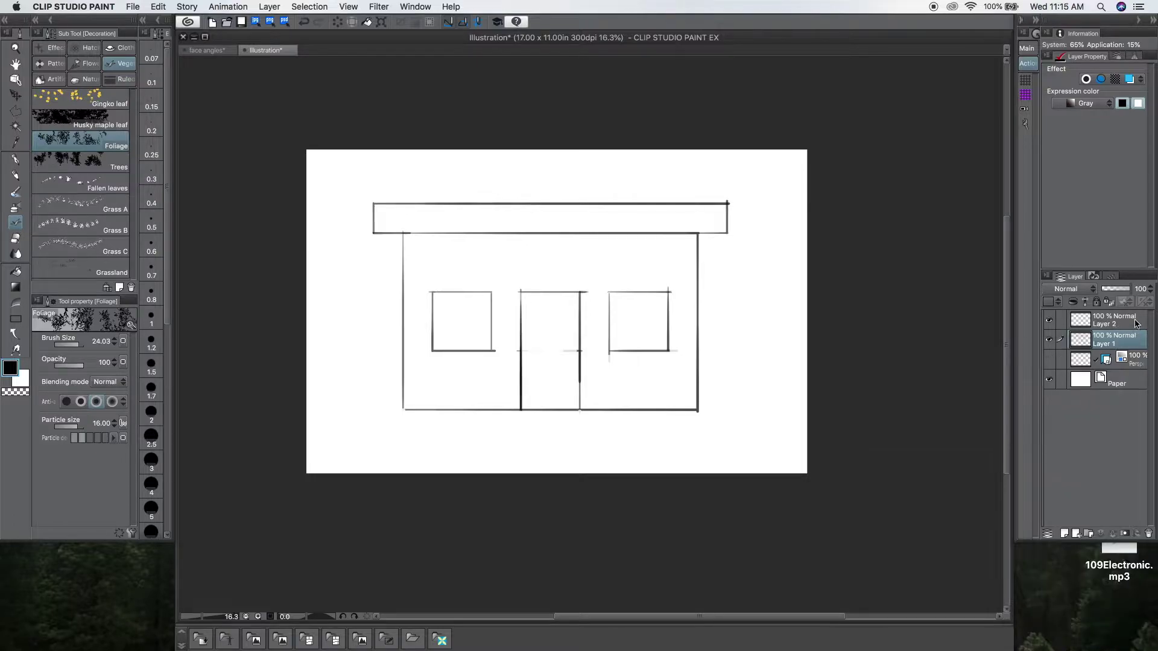
# Step: Convert Layer 1 to a file object using the drawing area, keeping the original layer, and save it as house1
pyautogui.rightClick(1116, 342)
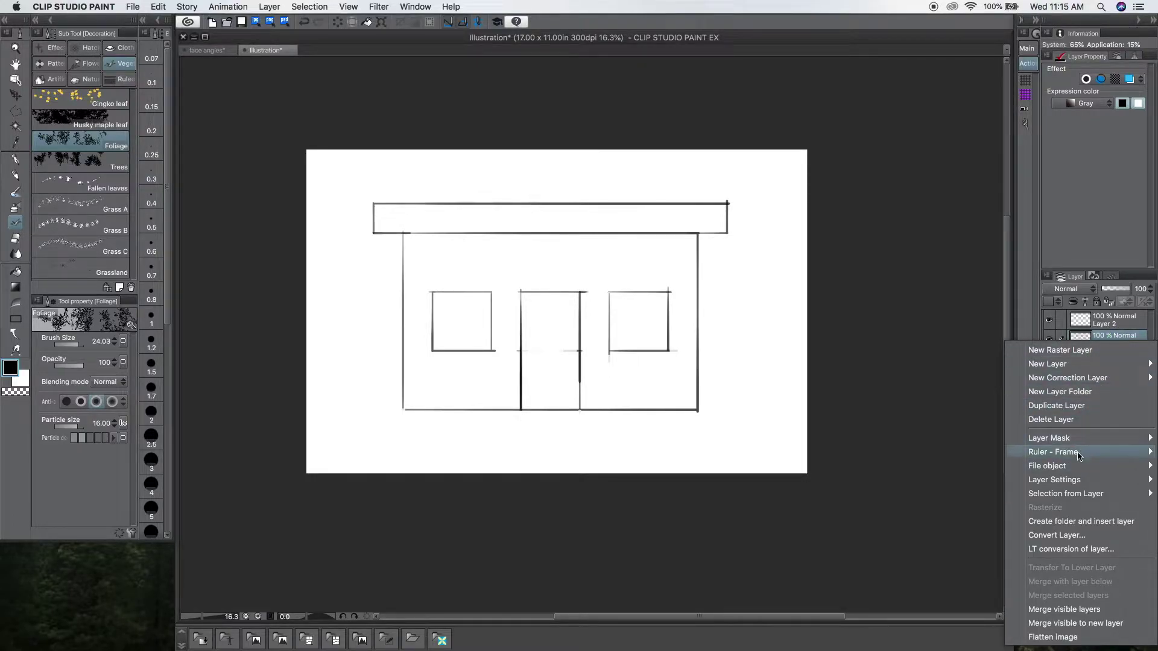
pyautogui.moveTo(1067, 468)
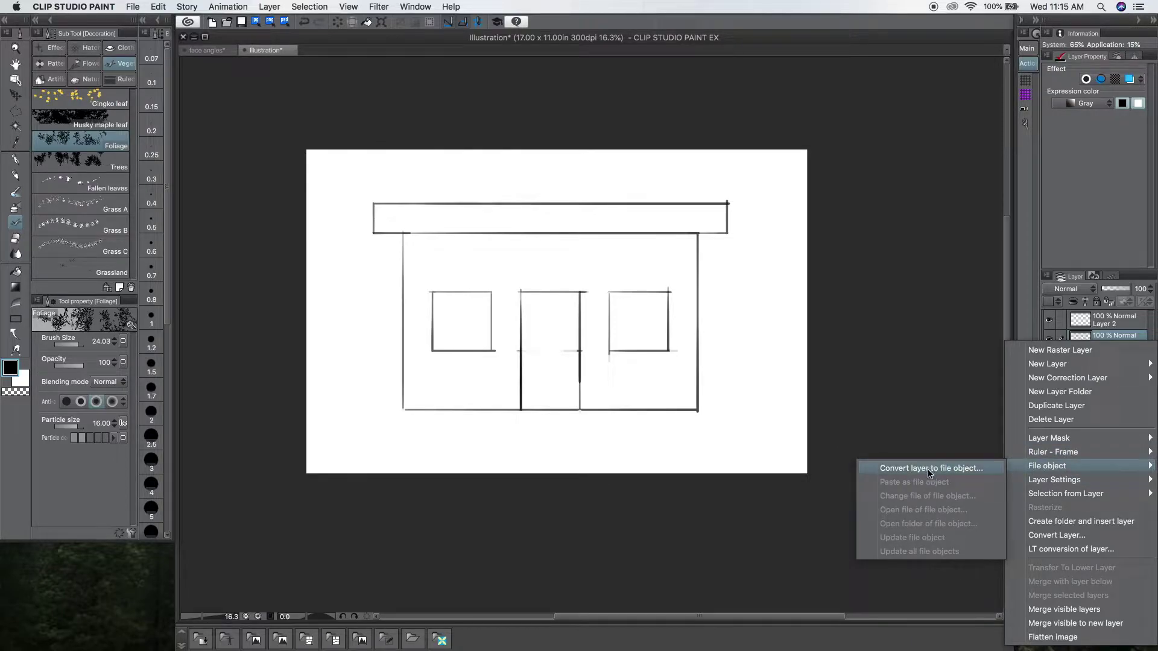
pyautogui.click(936, 472)
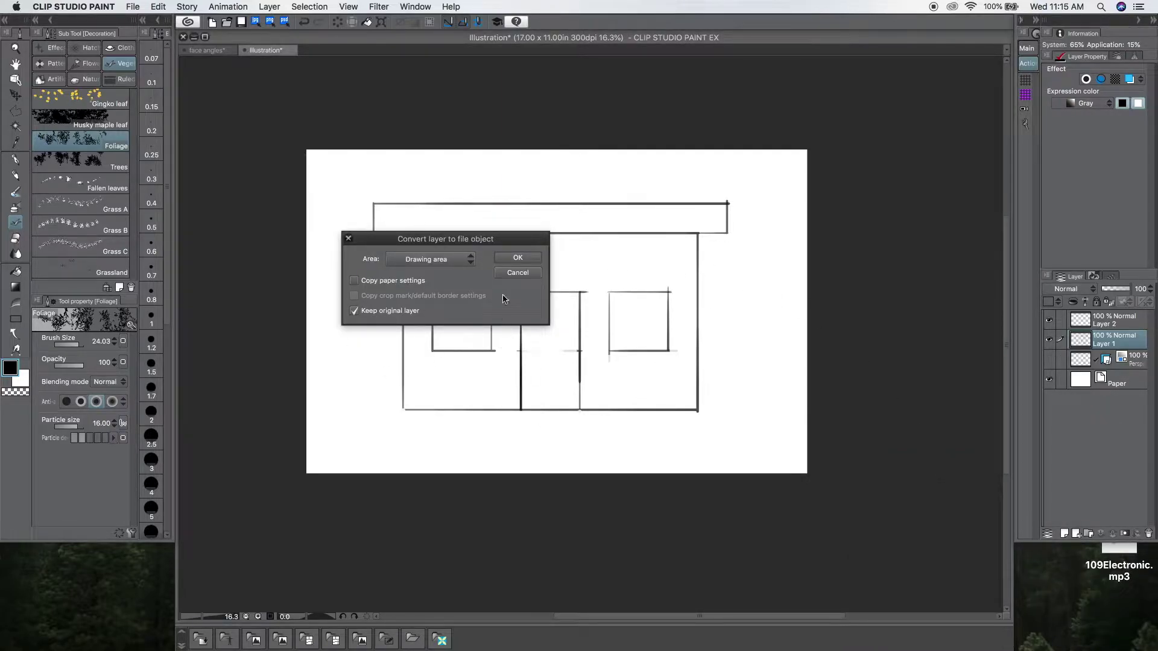
pyautogui.moveTo(503, 240); pyautogui.dragTo(377, 279)
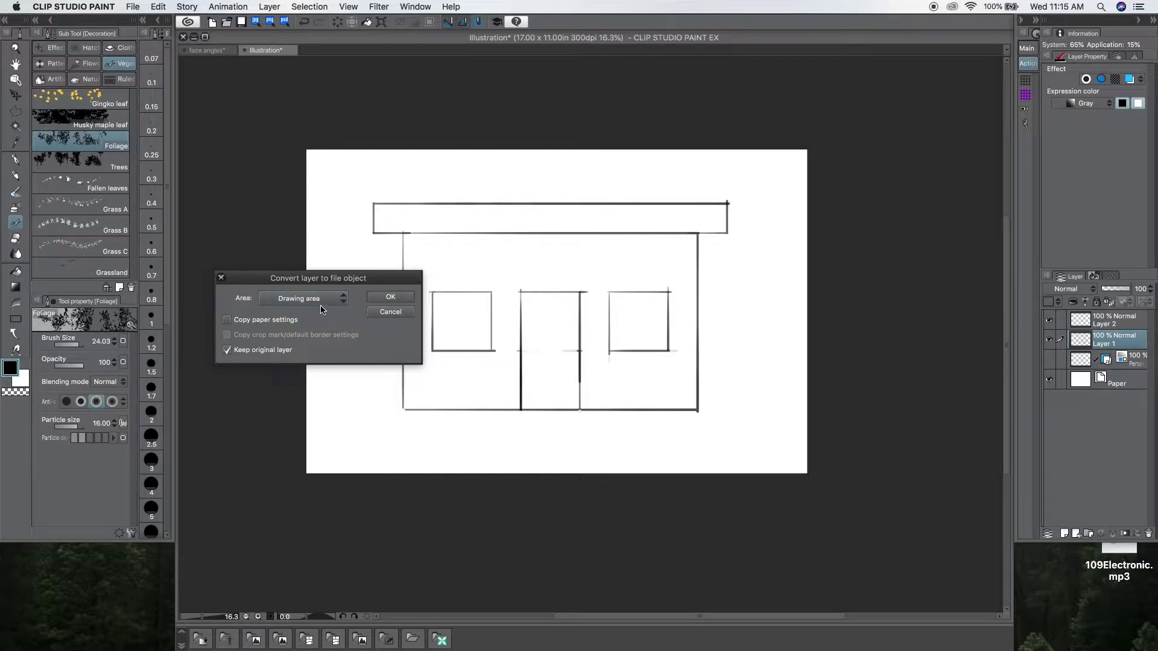
pyautogui.click(397, 302)
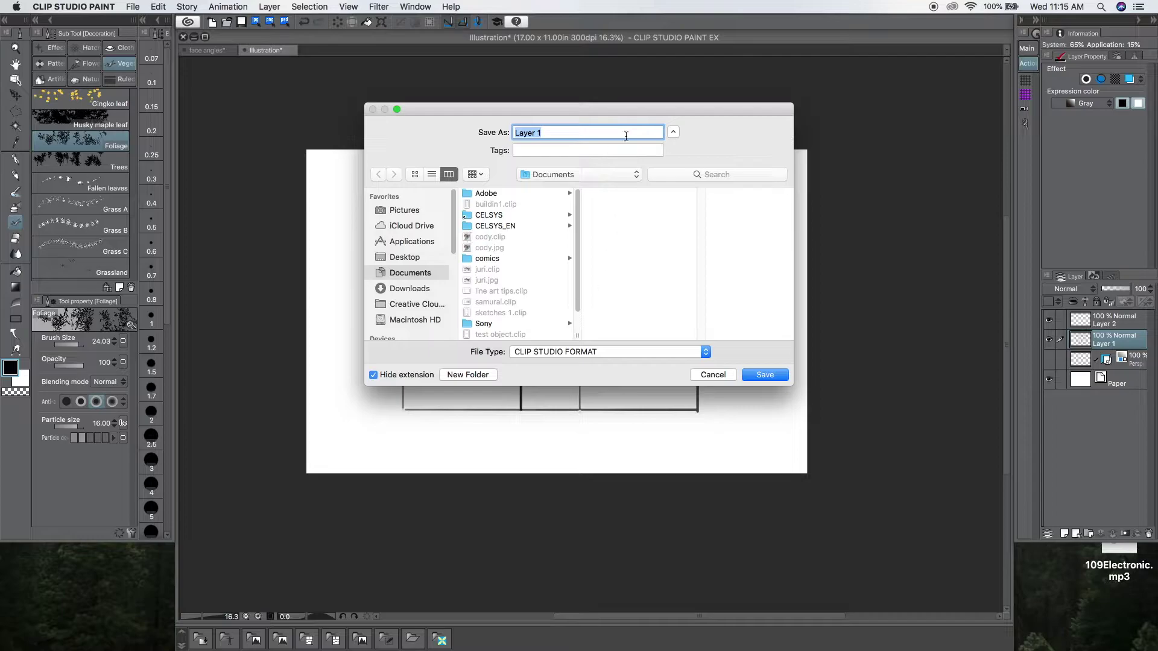
pyautogui.write('house1')
pyautogui.press('Return')
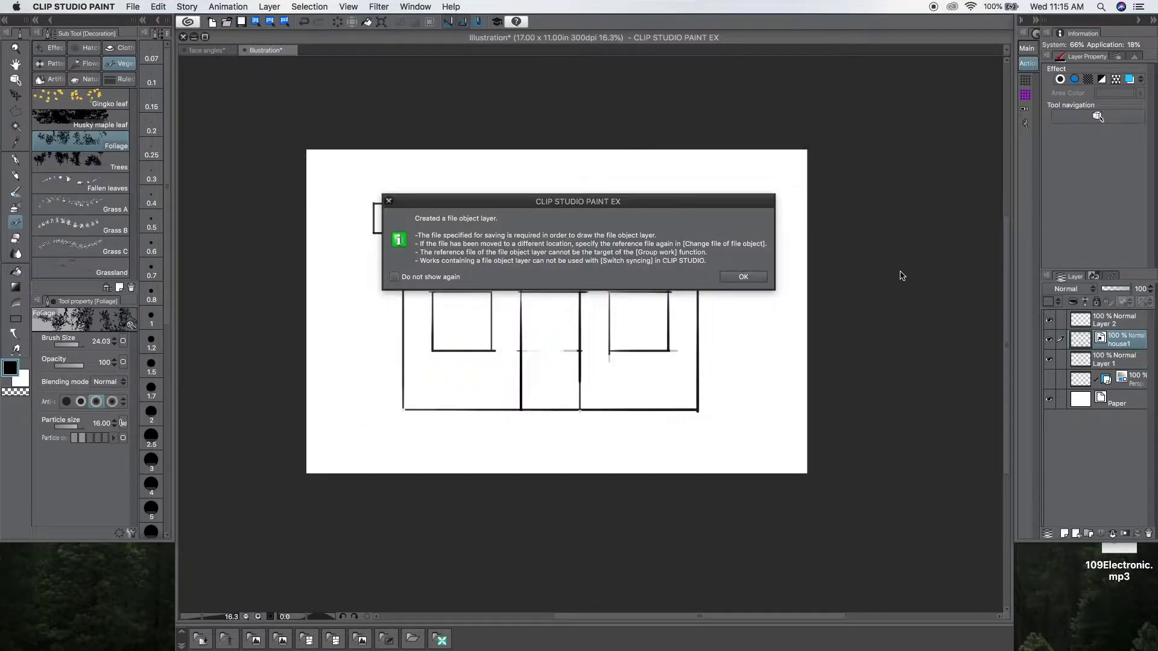
pyautogui.click(744, 278)
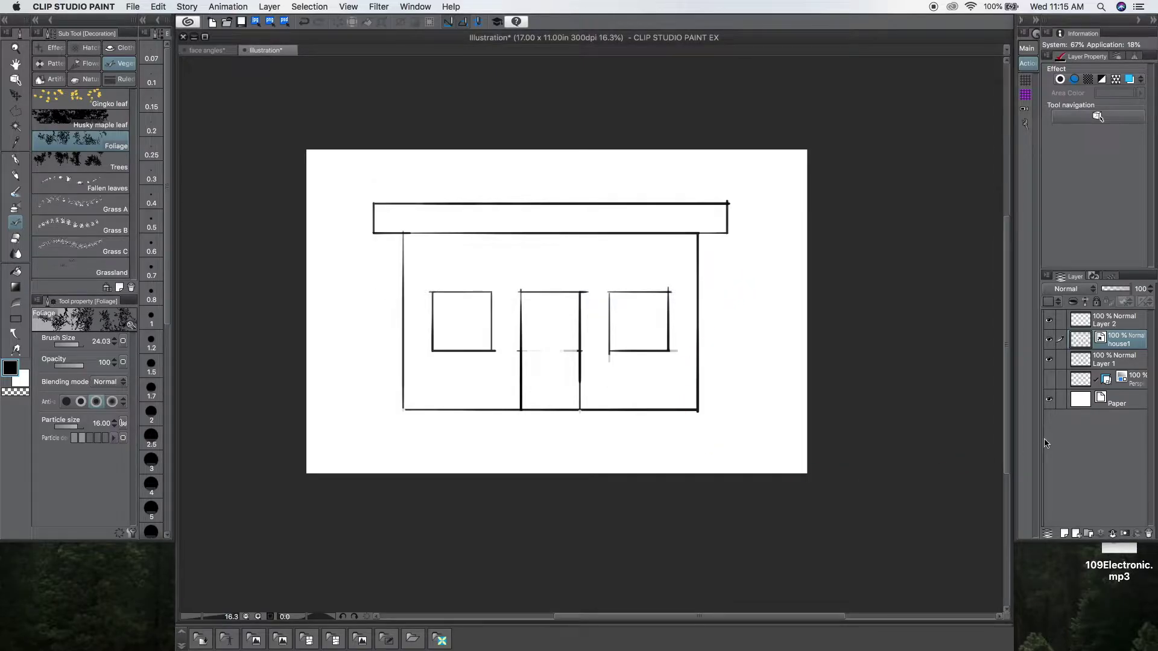
# Step: Hide the original Layer 1 and keep the house1 file object visible
pyautogui.click(1049, 360)
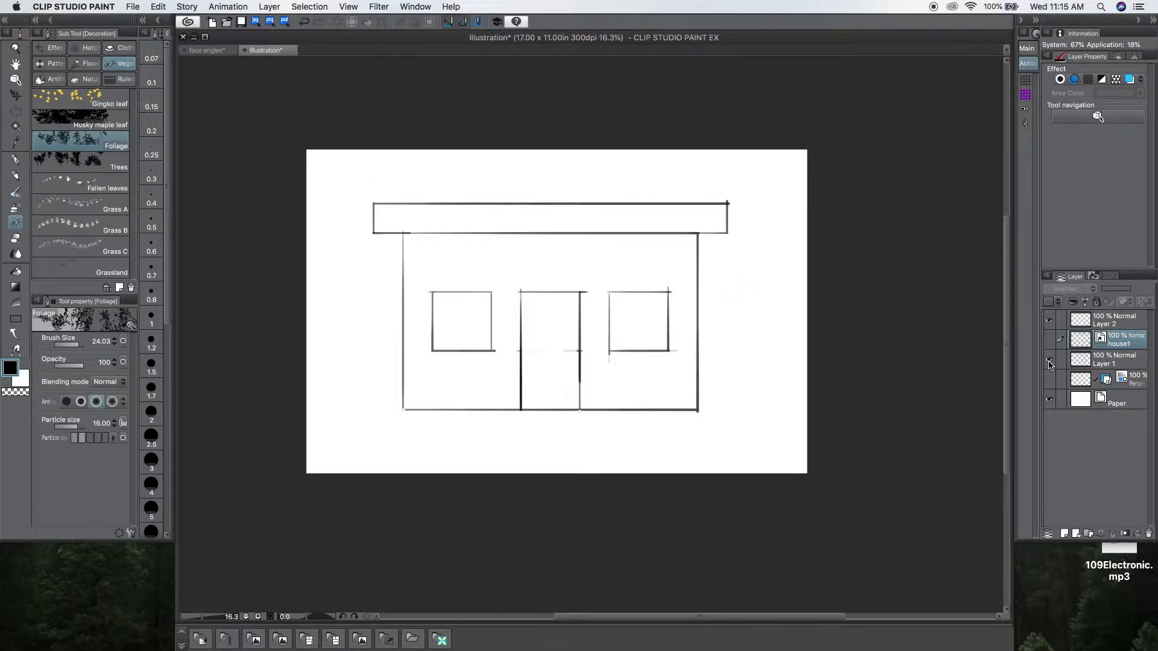
pyautogui.click(1049, 341)
pyautogui.click(1050, 340)
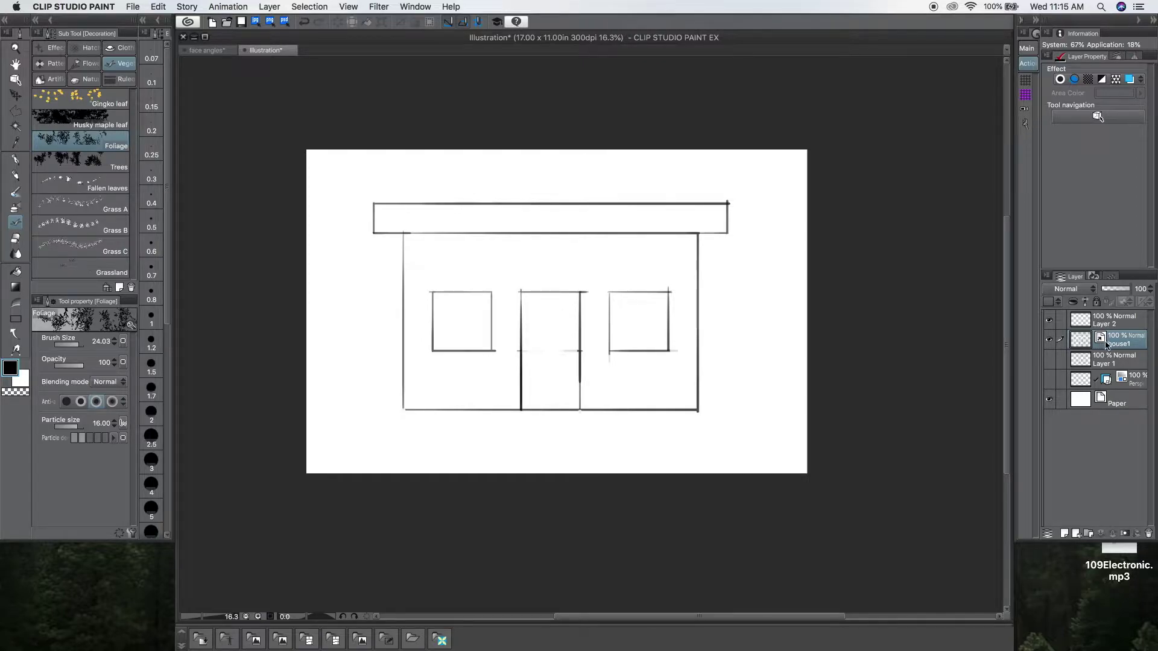
pyautogui.press('super+t')
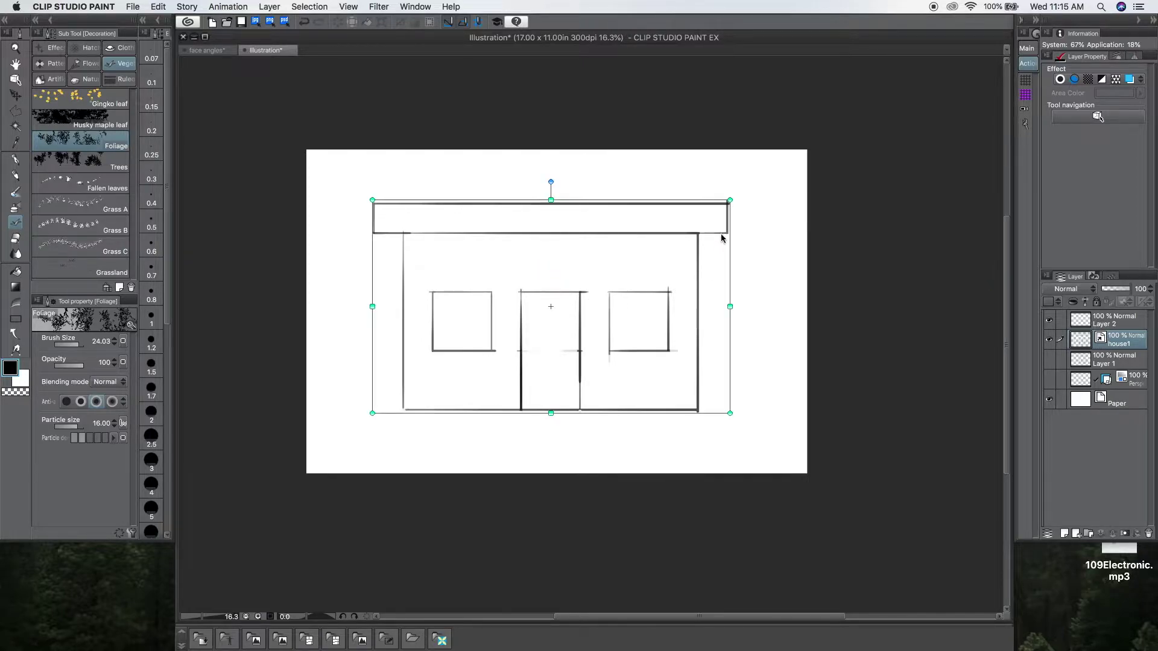
pyautogui.moveTo(734, 210)
pyautogui.mouseDown()
pyautogui.moveTo(770, 160)
pyautogui.moveTo(652, 295)
pyautogui.moveTo(747, 219)
pyautogui.mouseUp()
pyautogui.press('Return')
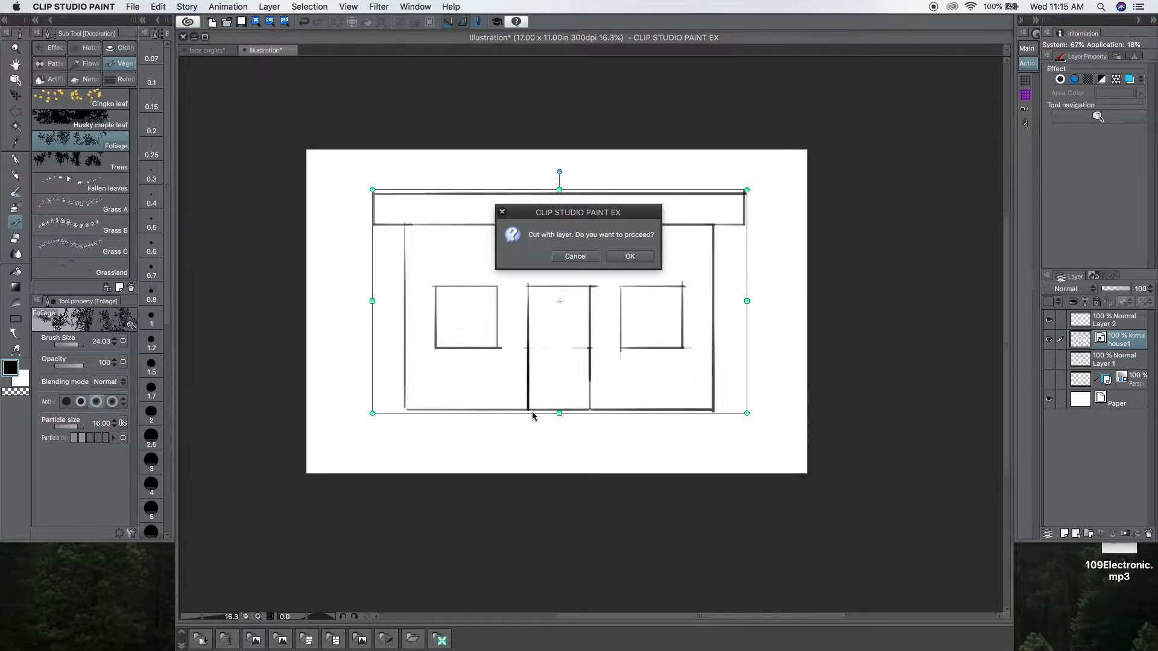
pyautogui.click(579, 258)
pyautogui.press('super+z')
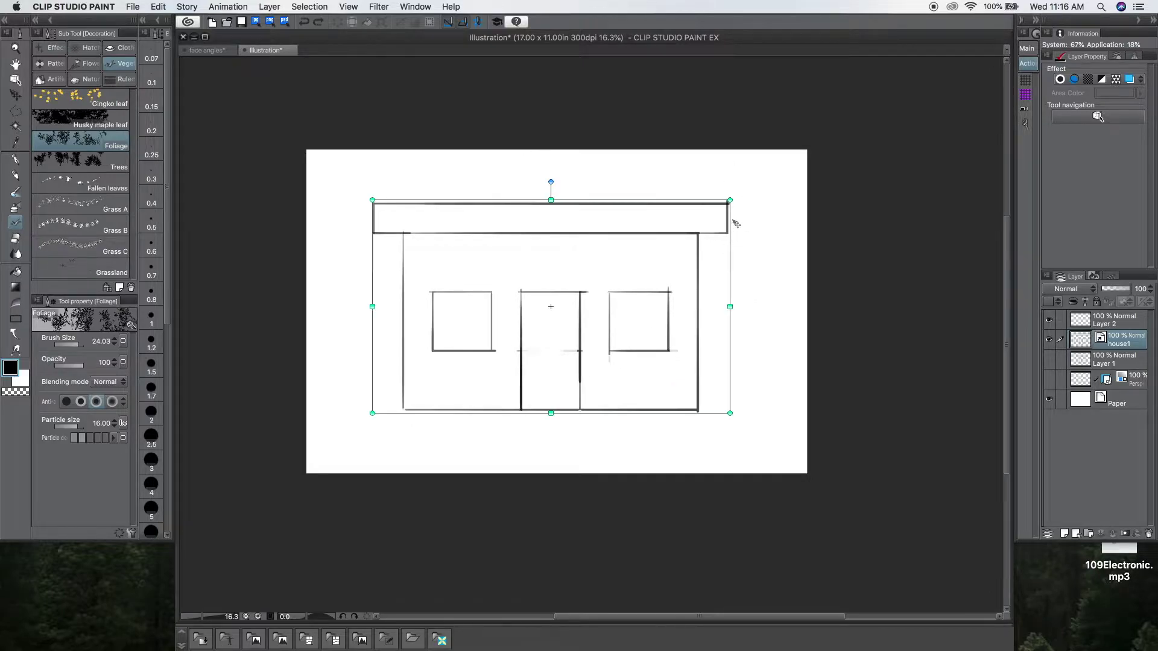
pyautogui.press('super+z')
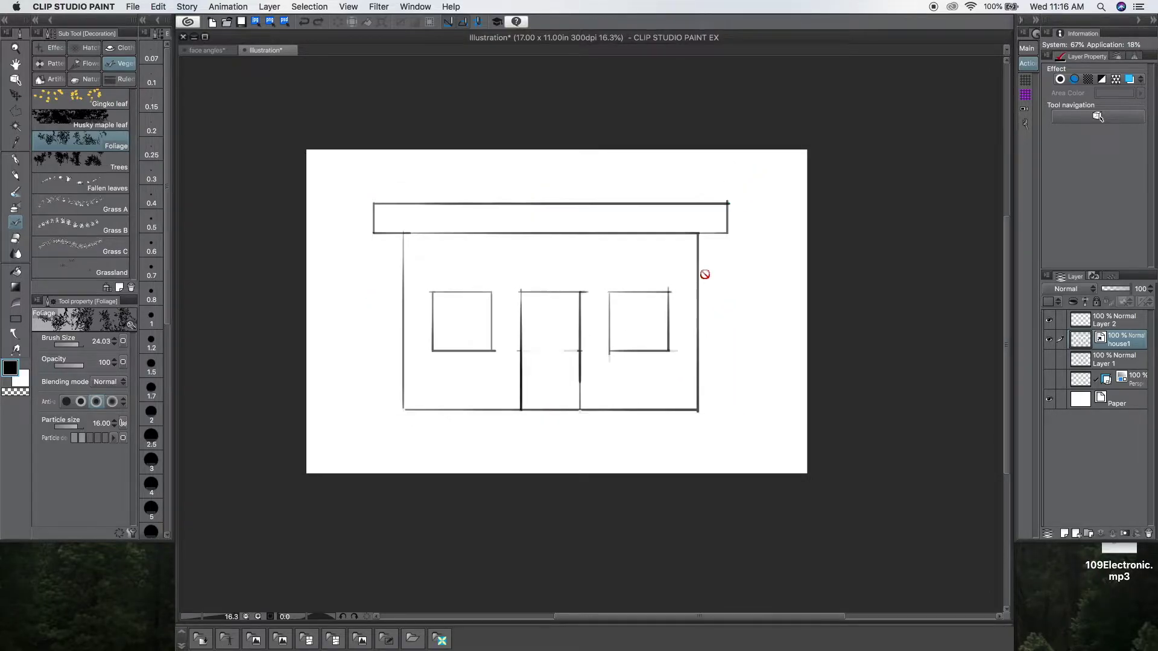
pyautogui.press('p')
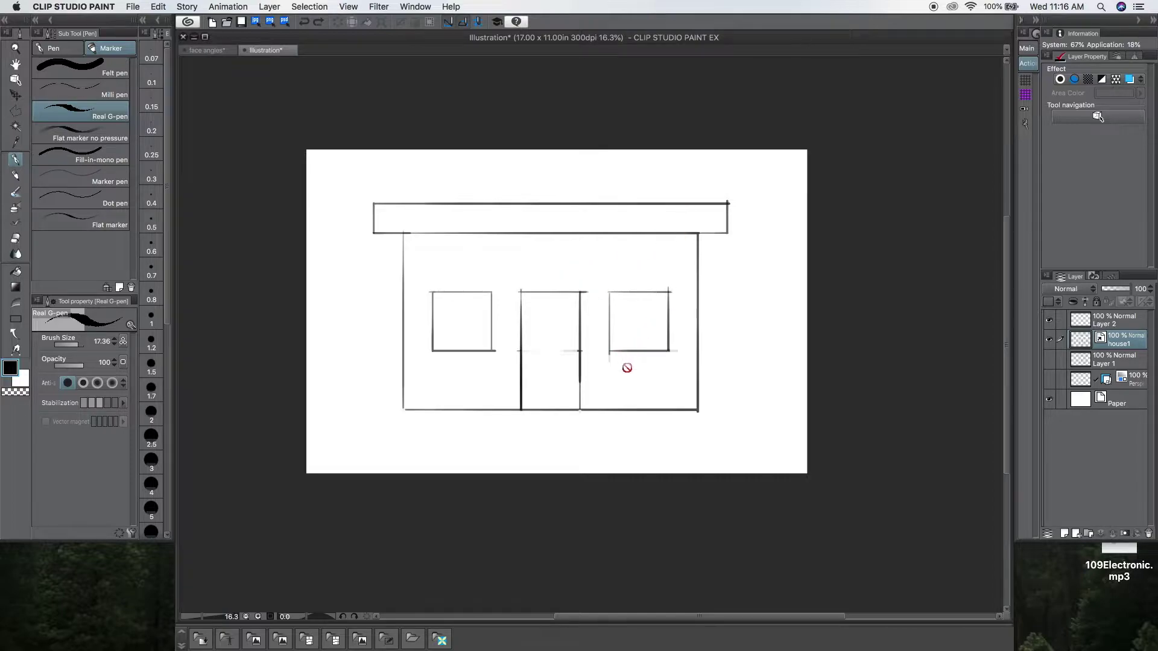
# Step: Show the blue perspective box layer together with the house1 file object
pyautogui.click(1049, 341)
pyautogui.click(1049, 382)
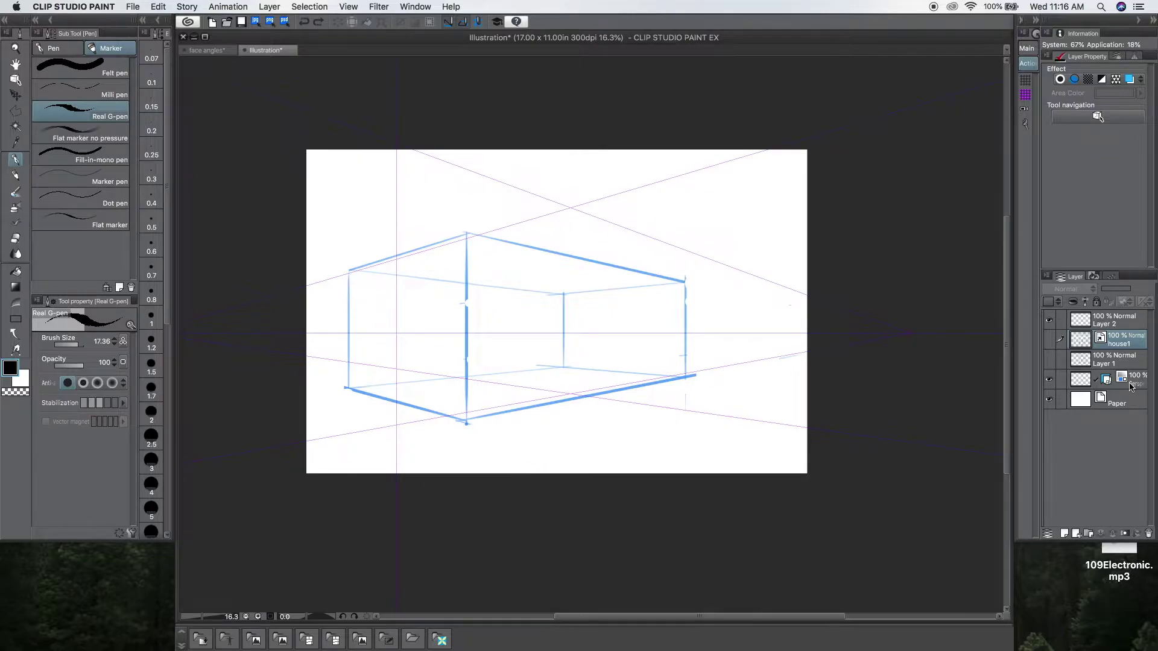
pyautogui.click(1049, 340)
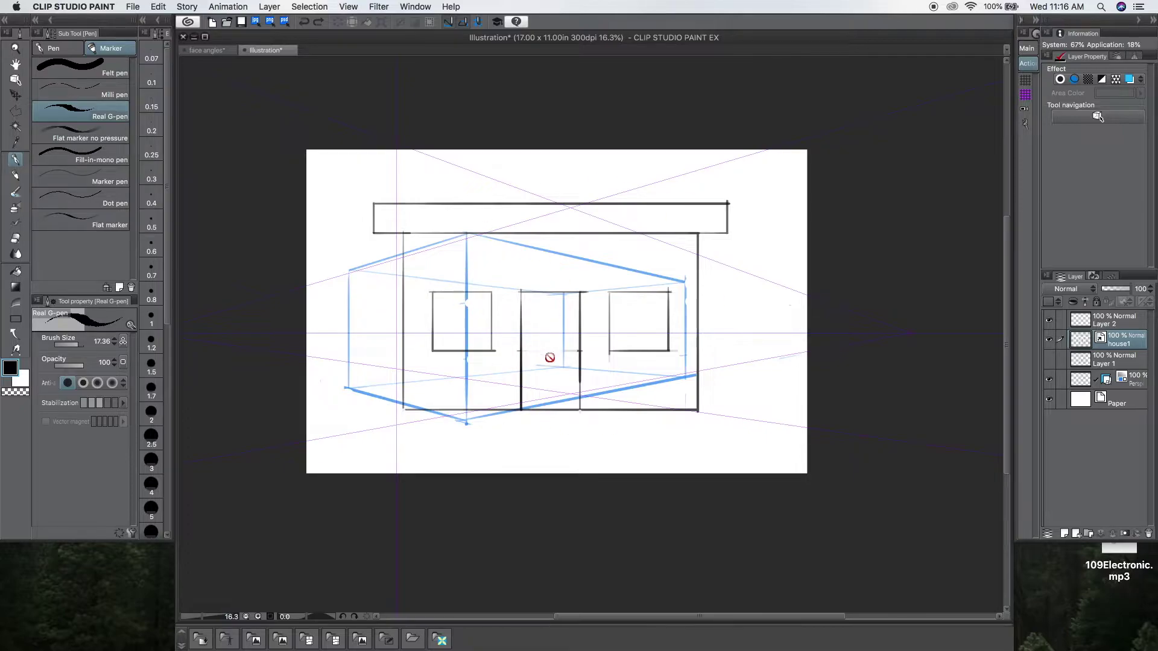
# Step: Select the house1 file object with the Object tool and set its transform method to Free Transform
pyautogui.press('super+t')
pyautogui.press('Return')
pyautogui.click(1097, 116)
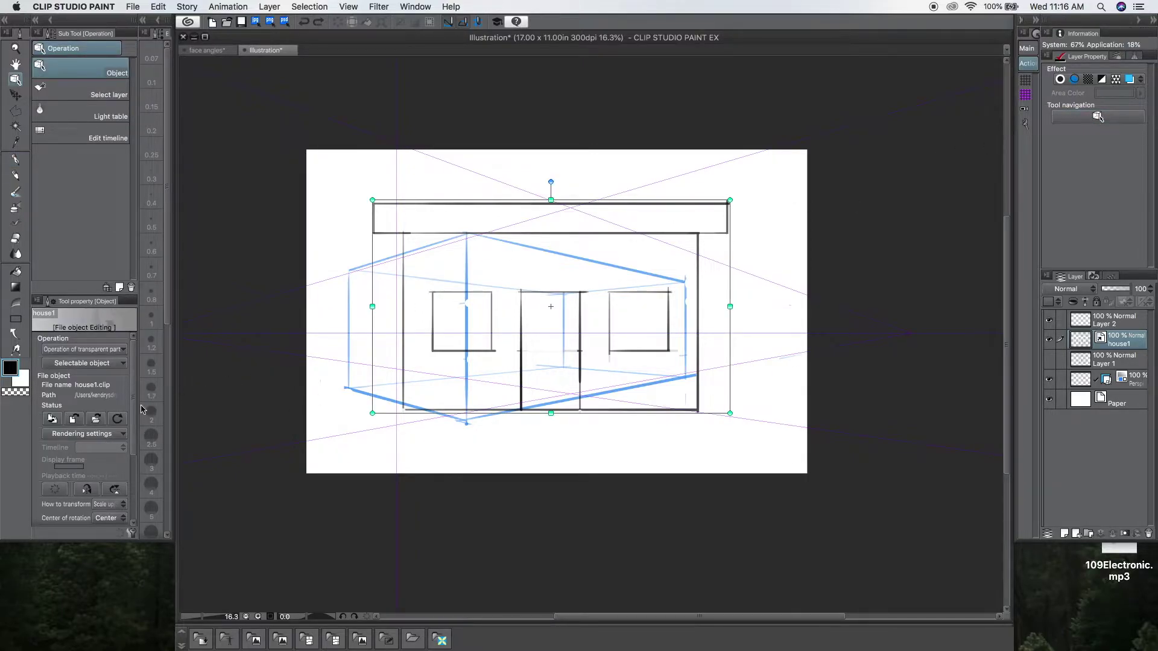
pyautogui.moveTo(135, 400); pyautogui.dragTo(134, 459)
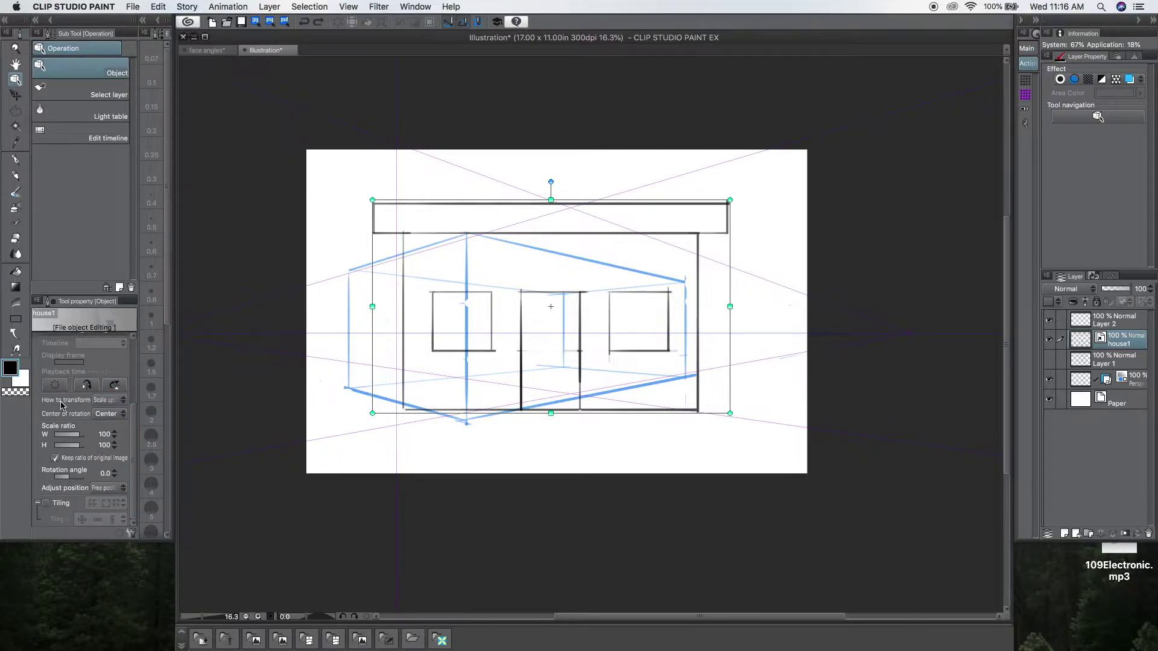
pyautogui.click(109, 400)
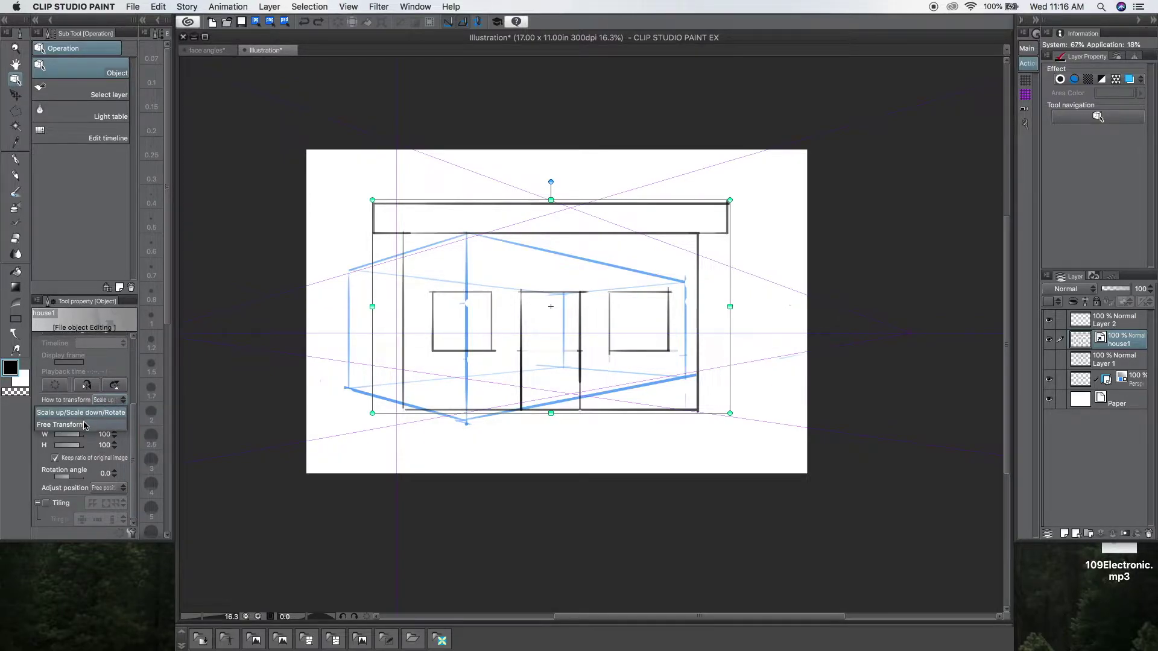
pyautogui.click(83, 428)
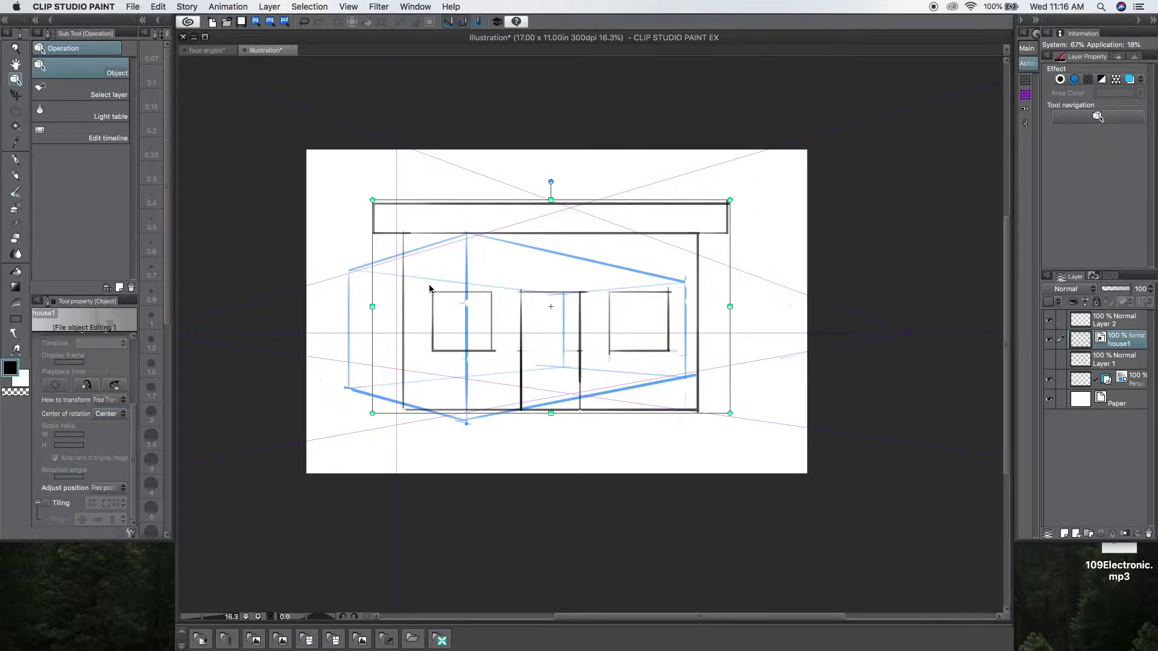
# Step: Distort the house1 facade with Free Transform so its four corners match the front-right face of the blue perspective box
pyautogui.moveTo(726, 200)
pyautogui.mouseDown()
pyautogui.moveTo(641, 302)
pyautogui.moveTo(677, 287)
pyautogui.moveTo(653, 320)
pyautogui.moveTo(744, 199)
pyautogui.moveTo(744, 217)
pyautogui.moveTo(665, 313)
pyautogui.mouseUp()
pyautogui.press('super+z')
pyautogui.click(115, 400)
pyautogui.click(91, 425)
pyautogui.moveTo(561, 204)
pyautogui.mouseDown()
pyautogui.moveTo(649, 217)
pyautogui.moveTo(656, 237)
pyautogui.mouseUp()
pyautogui.moveTo(468, 446); pyautogui.dragTo(465, 420)
pyautogui.moveTo(823, 447); pyautogui.dragTo(685, 377)
pyautogui.moveTo(823, 232)
pyautogui.mouseDown()
pyautogui.moveTo(770, 240)
pyautogui.moveTo(685, 281)
pyautogui.mouseUp()
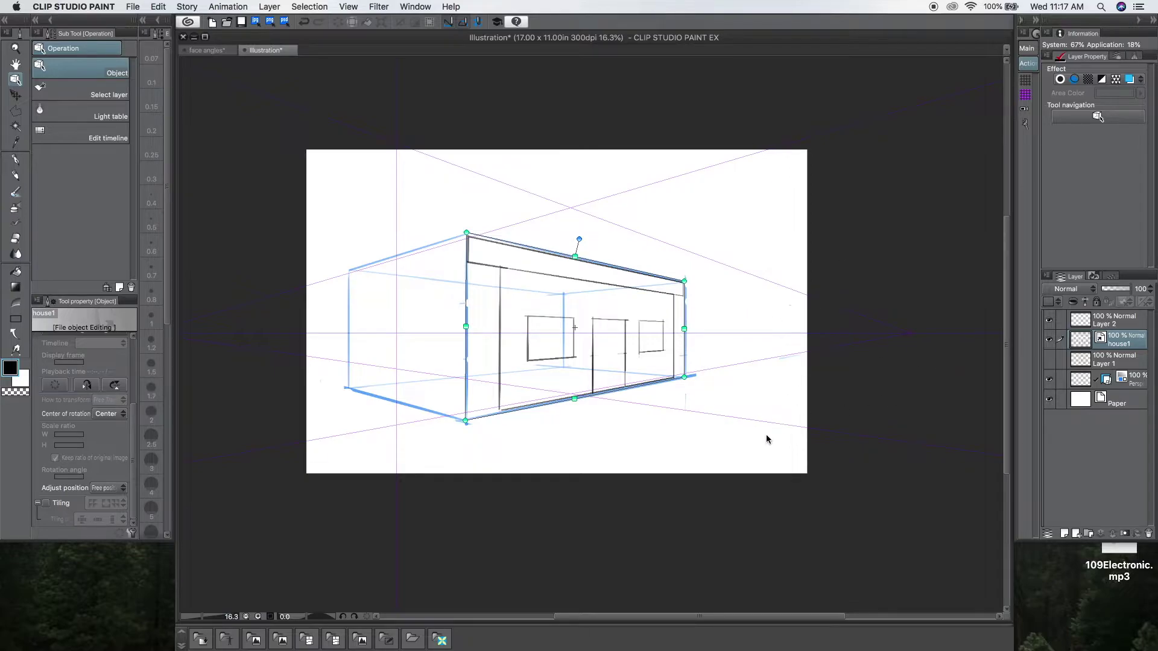
pyautogui.press('Return')
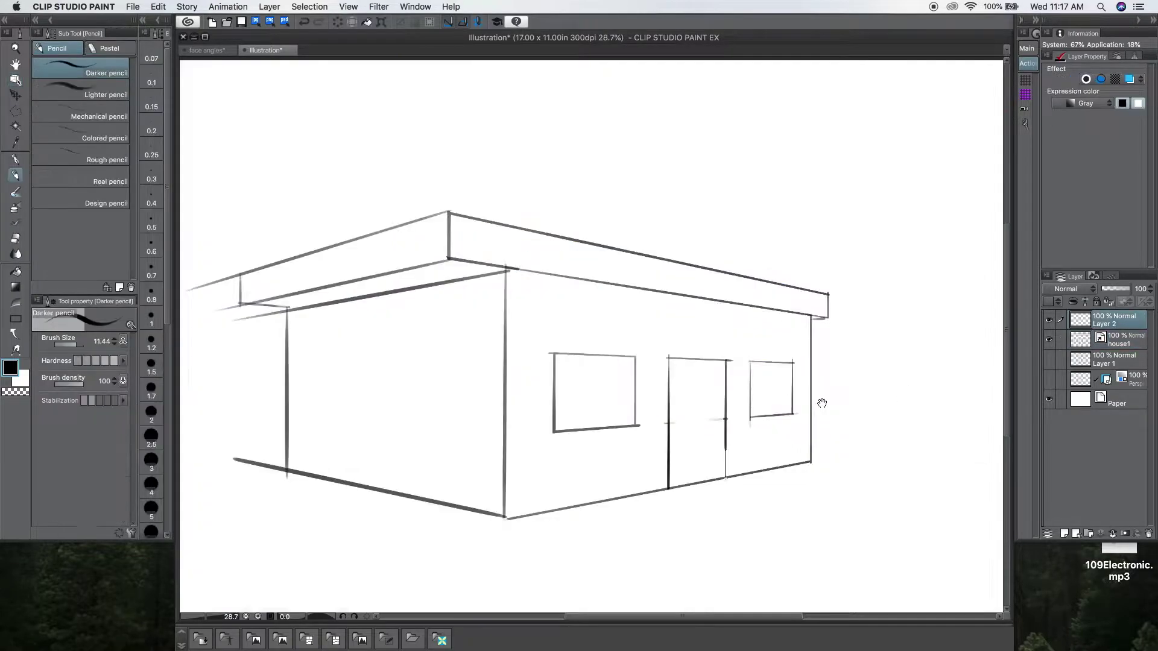
pyautogui.moveTo(796, 379); pyautogui.dragTo(767, 396)
pyautogui.moveTo(776, 447); pyautogui.dragTo(661, 419)
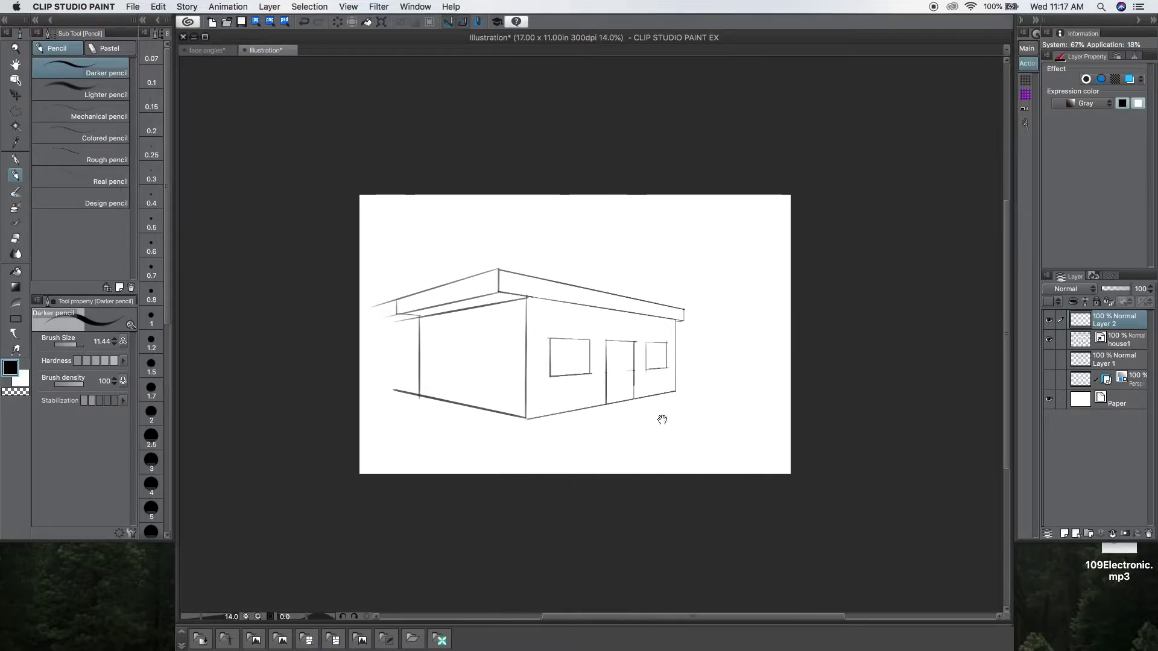
pyautogui.moveTo(730, 395); pyautogui.dragTo(739, 387)
pyautogui.moveTo(728, 428); pyautogui.dragTo(689, 439)
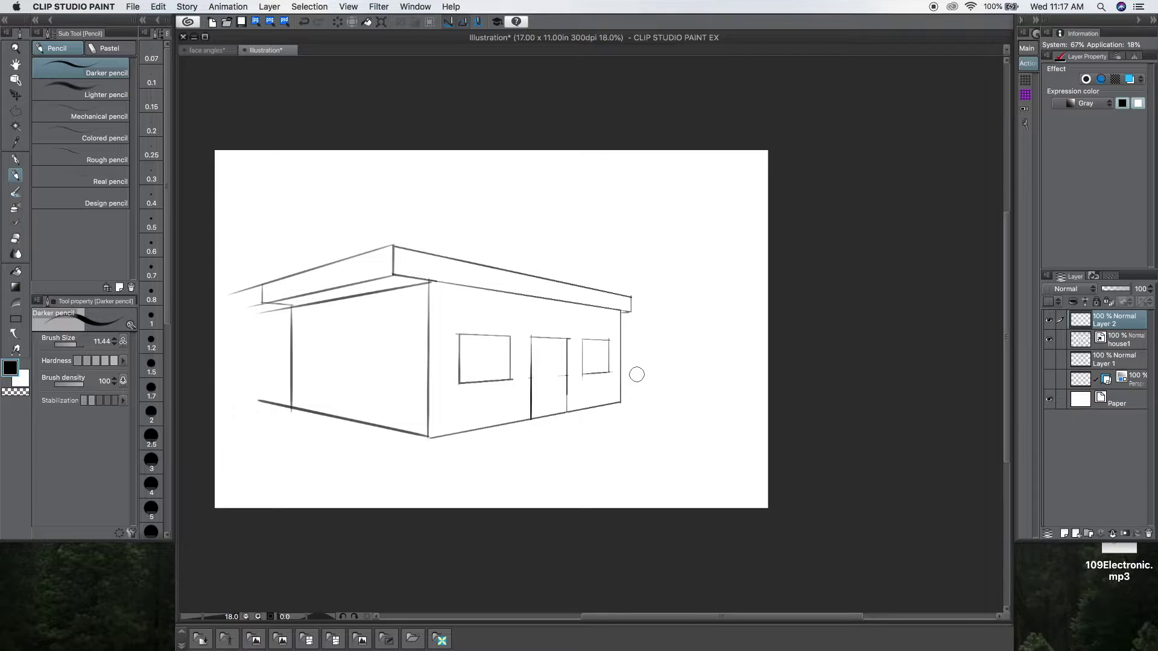
# Step: Open the source file of the house1 file object layer for editing
pyautogui.click(1123, 342)
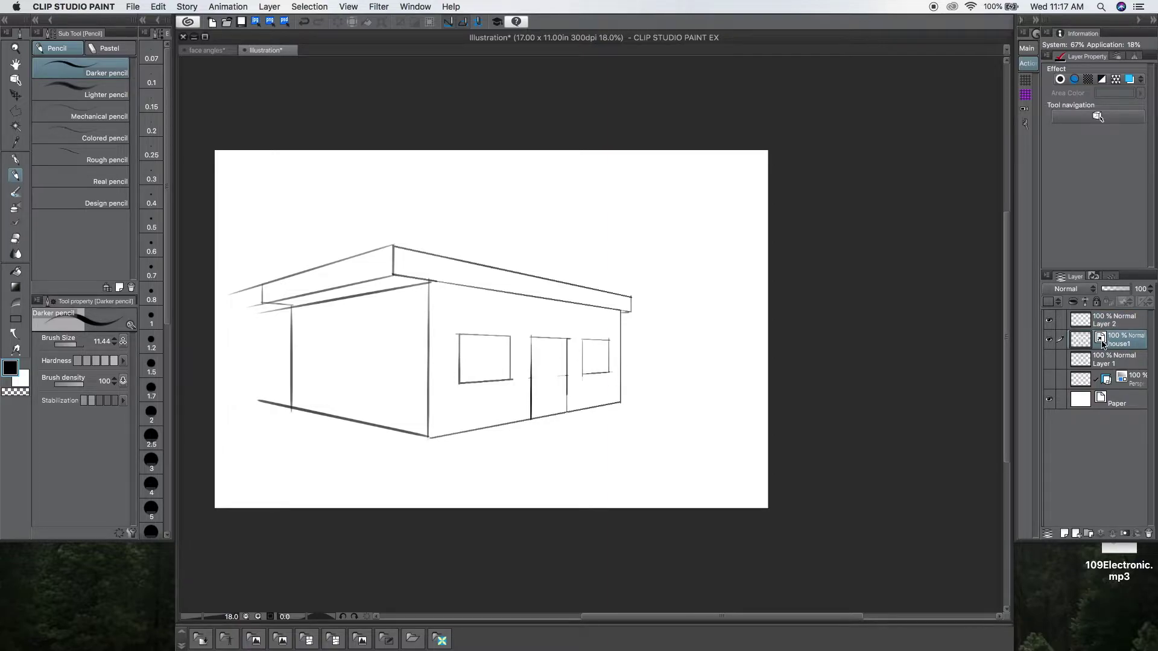
pyautogui.rightClick(1104, 339)
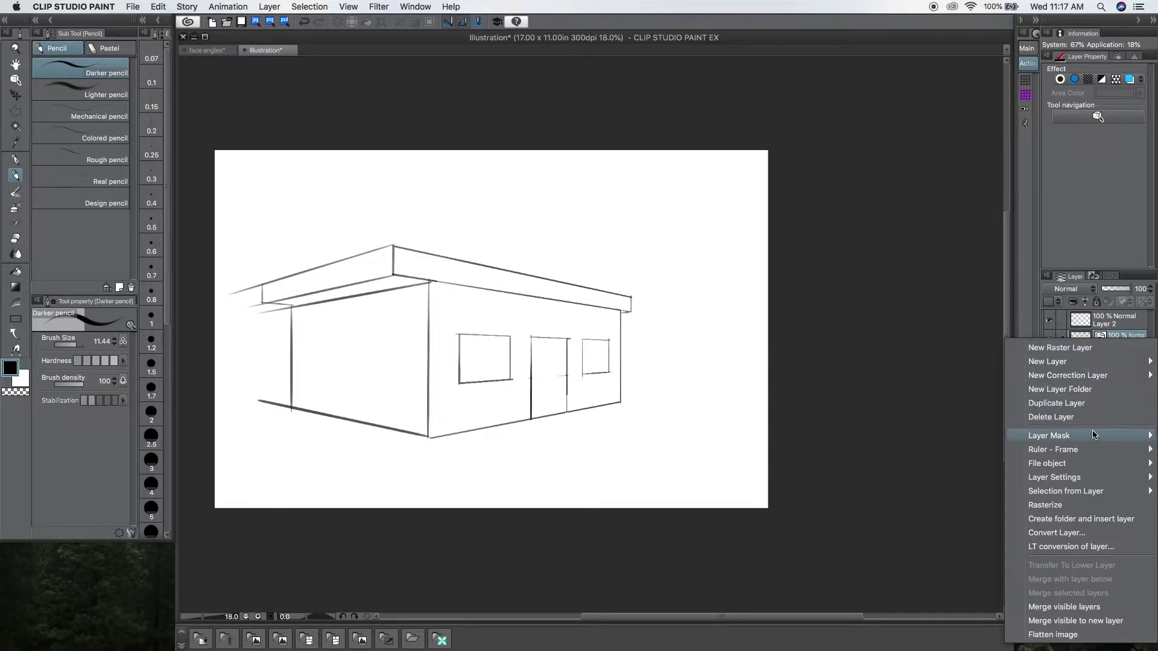
pyautogui.moveTo(1069, 467)
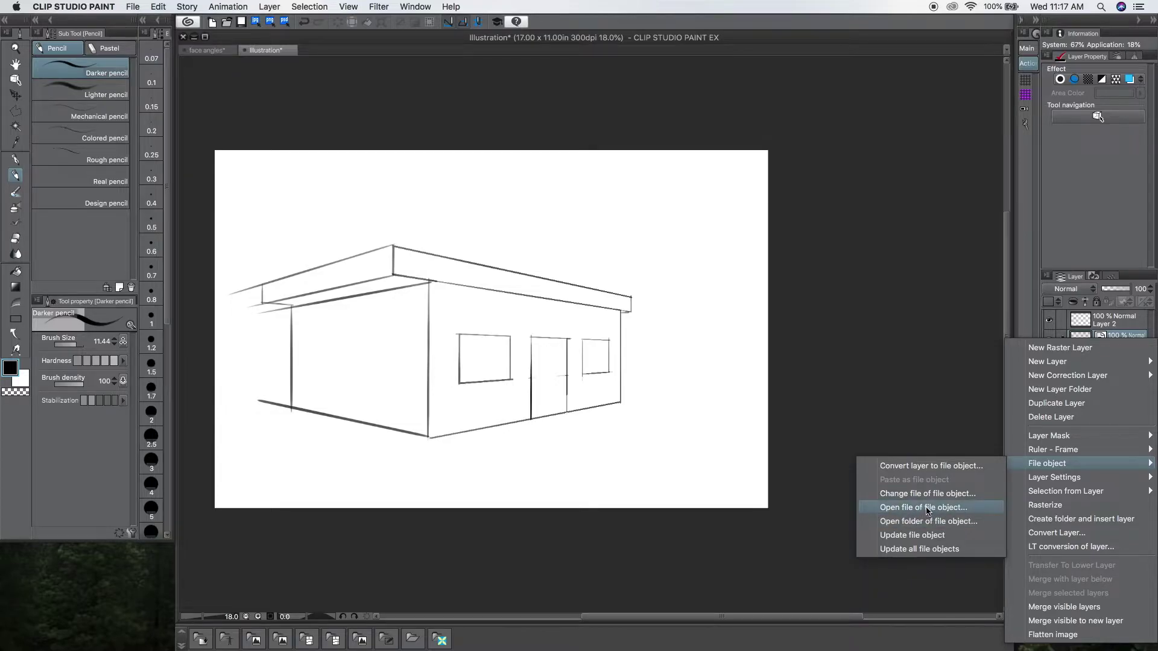
pyautogui.click(955, 510)
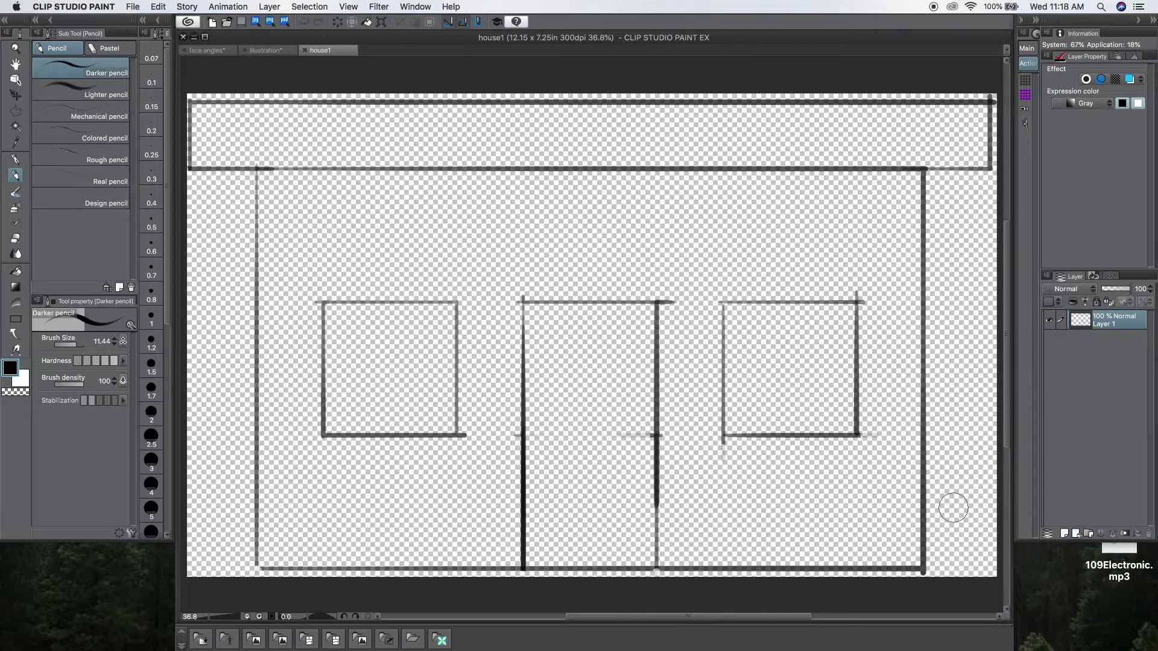
# Step: Detach the house1 document into its own floating window and enlarge that window to show most of the facade
pyautogui.scroll(-5, 762, 349)
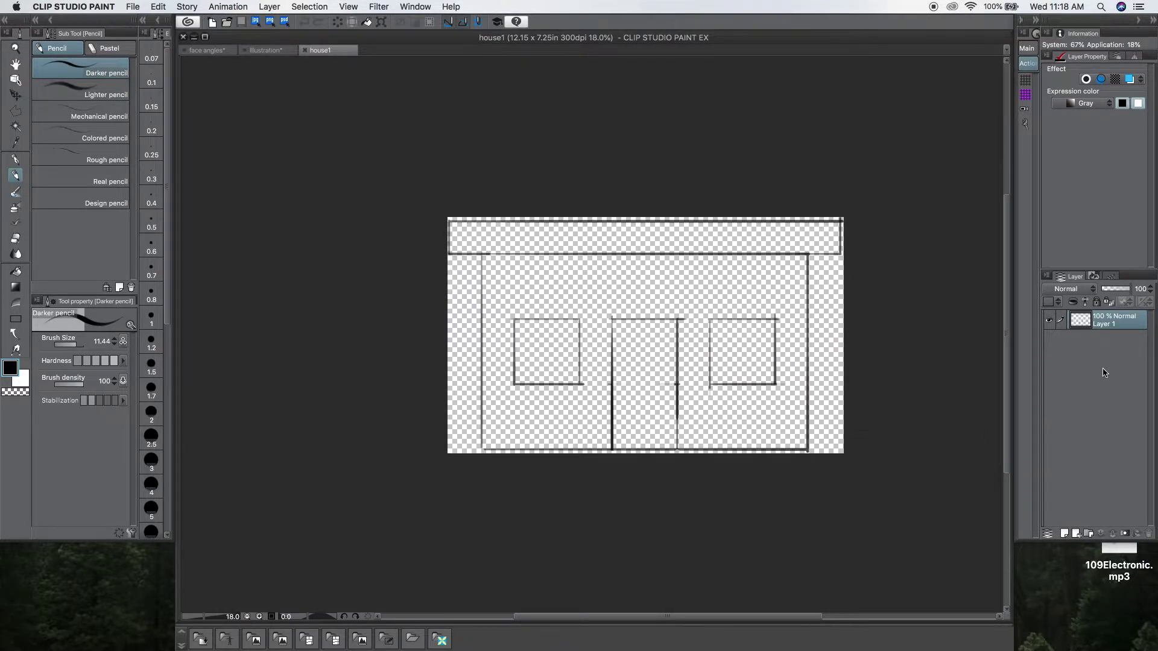
pyautogui.scroll(1, 760, 358)
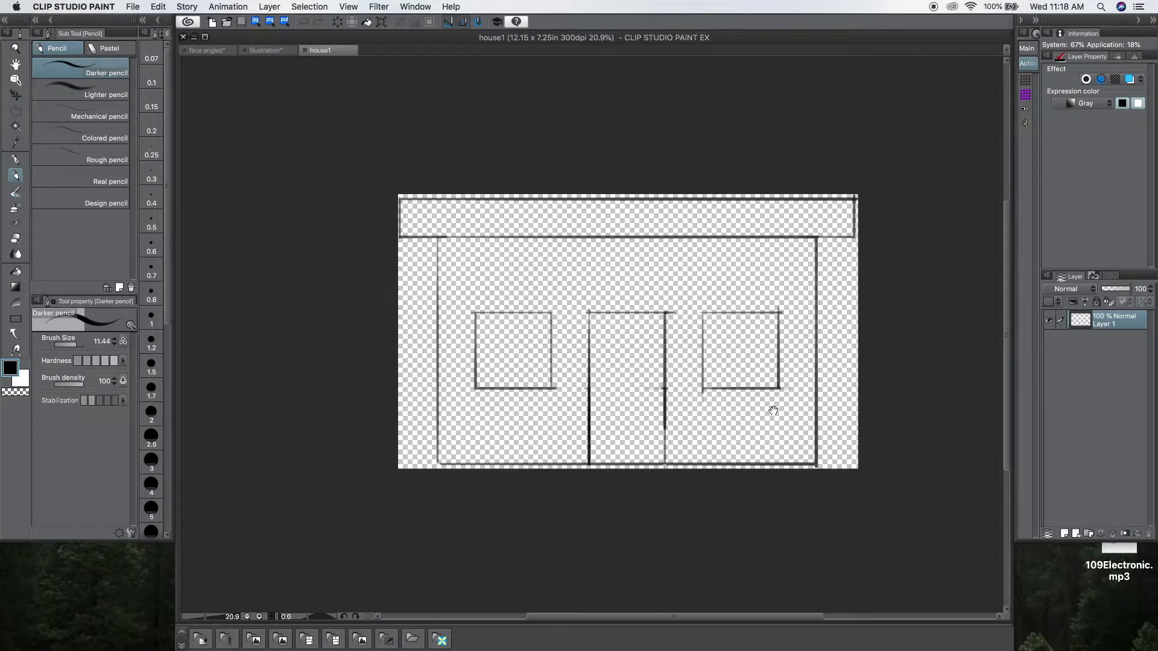
pyautogui.scroll(1, 743, 397)
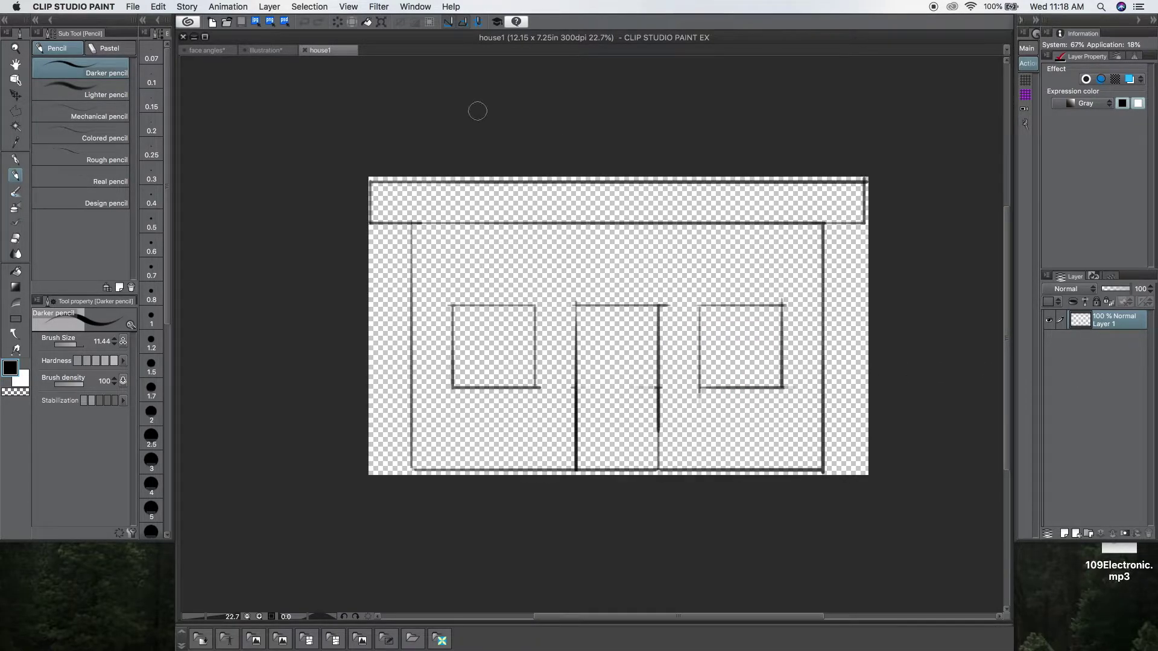
pyautogui.moveTo(320, 50); pyautogui.dragTo(513, 103)
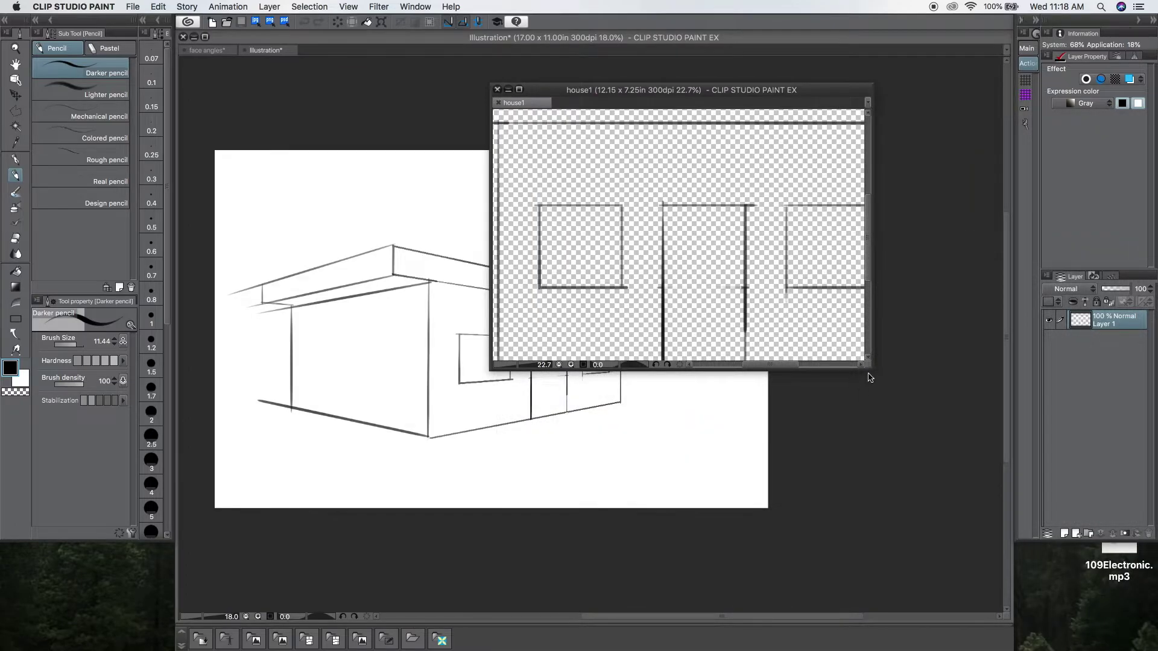
pyautogui.moveTo(874, 369); pyautogui.dragTo(1013, 546)
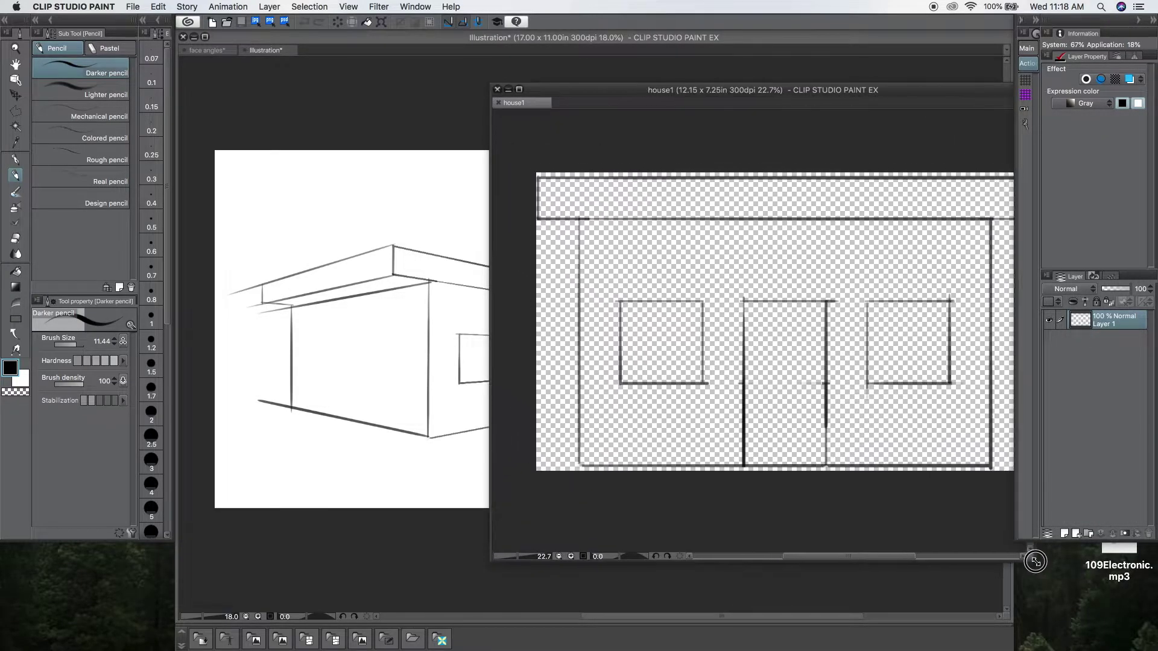
# Step: Hide the palettes and move the illustration window aside so the perspective drawing stays visible beside the house1 window
pyautogui.press('Tab')
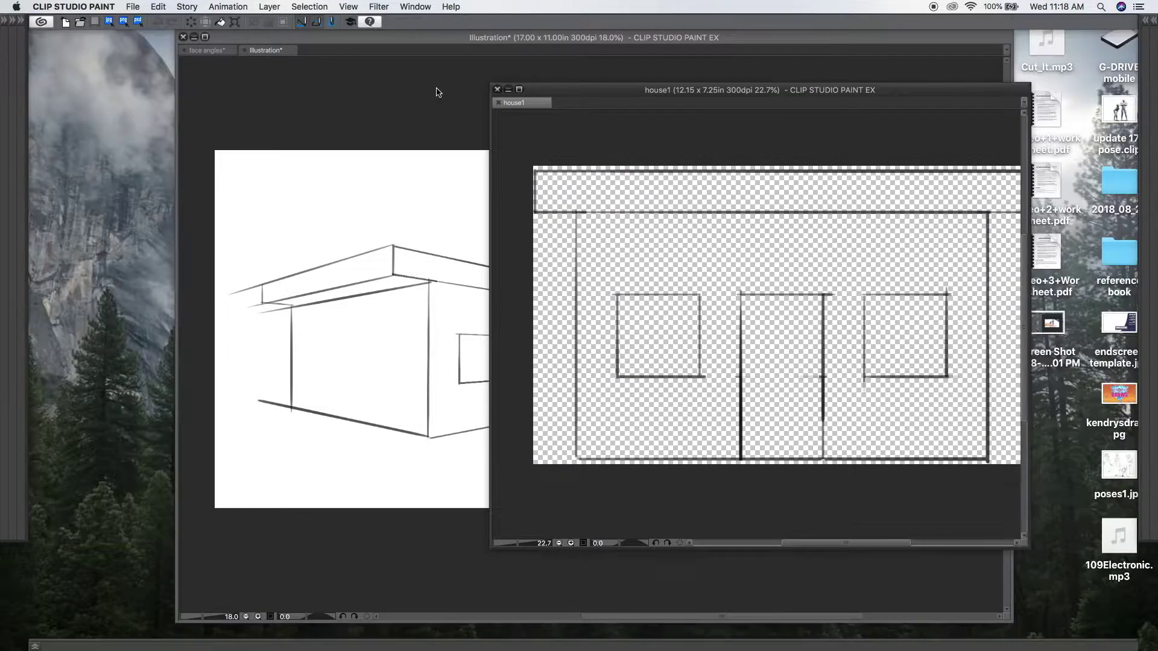
pyautogui.moveTo(425, 42); pyautogui.dragTo(248, 42)
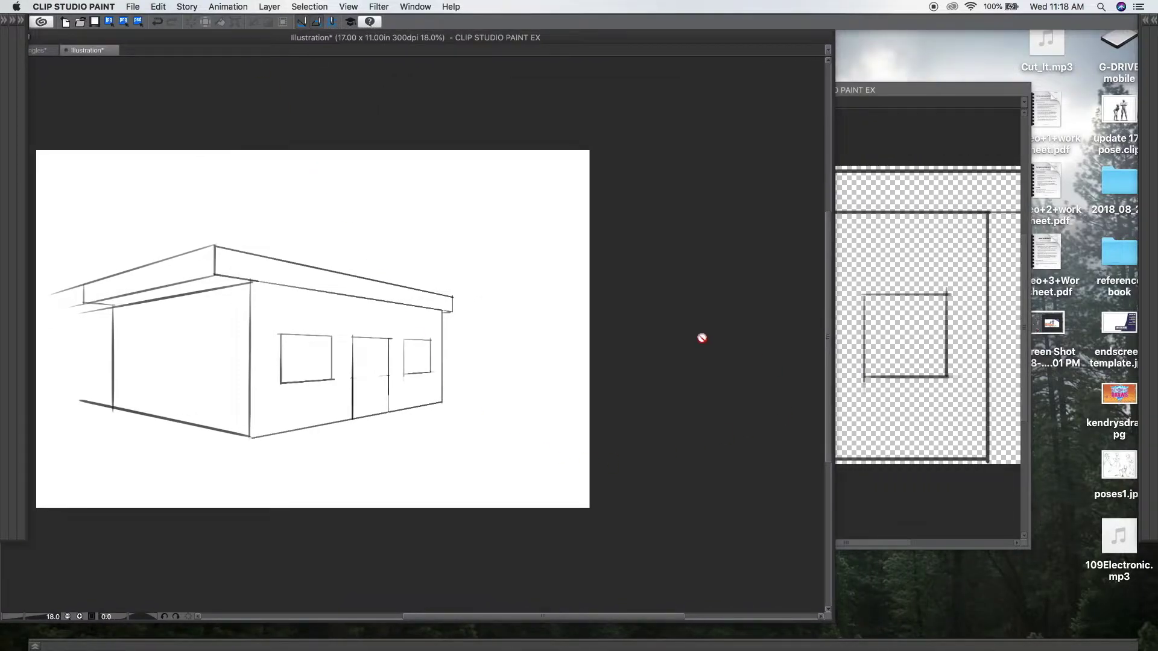
pyautogui.click(913, 344)
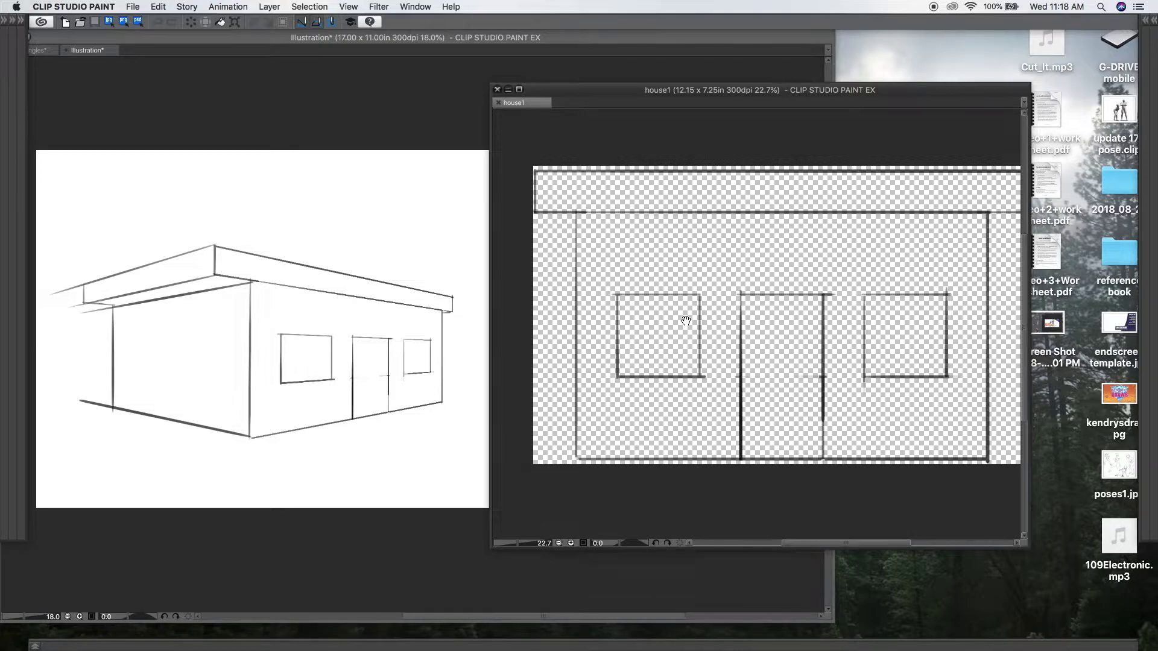
pyautogui.scroll(3, 687, 323)
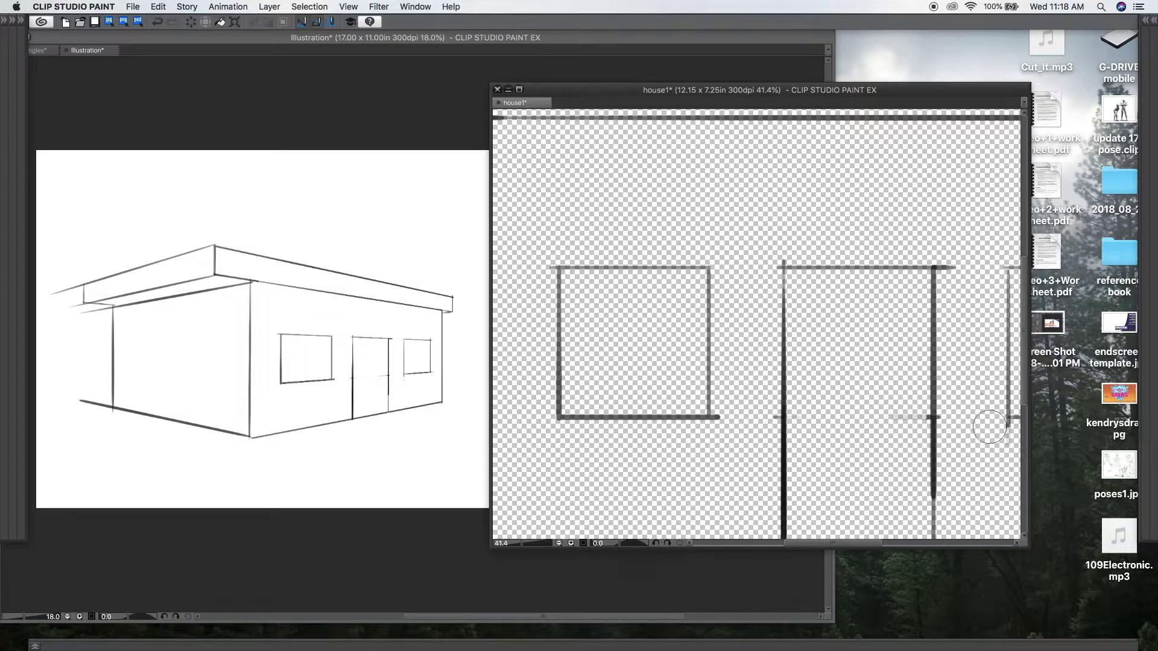
# Step: Show the palettes, add a new raster layer above Layer 1 in house1, lock Layer 1, and make the new layer active
pyautogui.press('Tab')
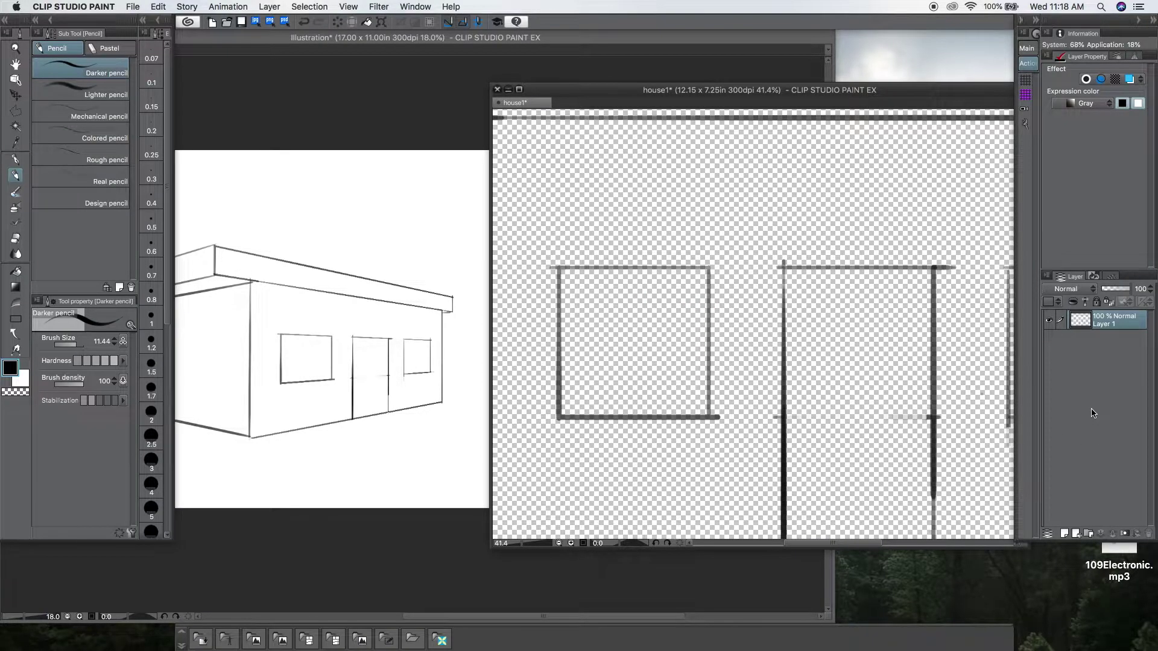
pyautogui.click(1065, 533)
pyautogui.click(1114, 338)
pyautogui.click(1096, 303)
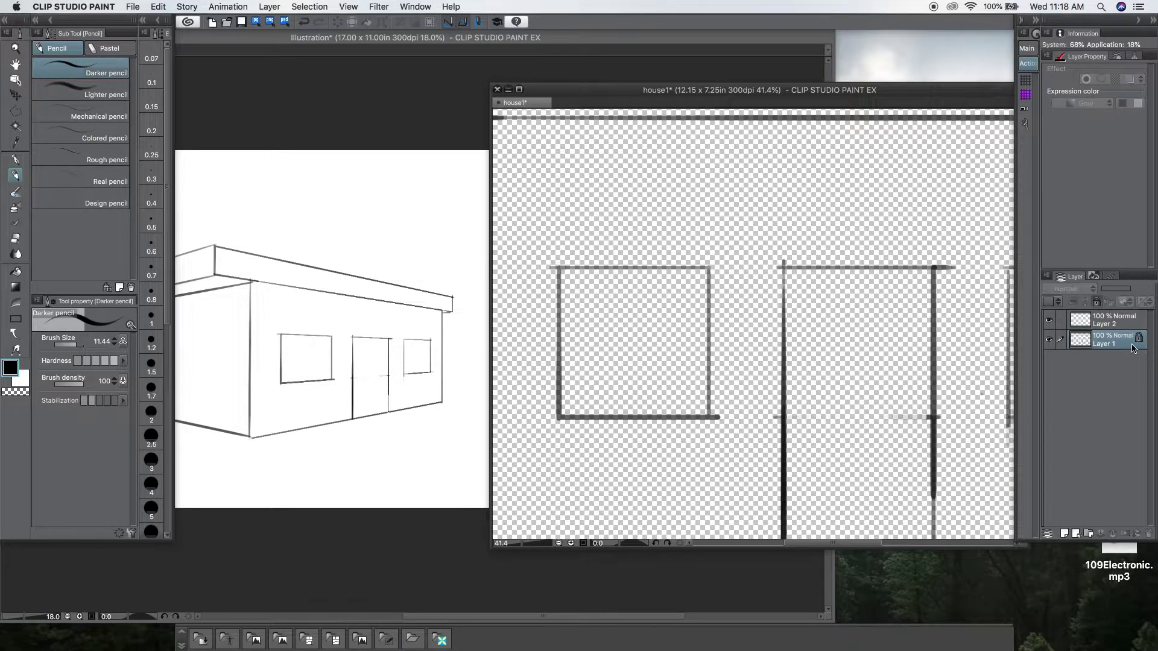
pyautogui.click(1110, 320)
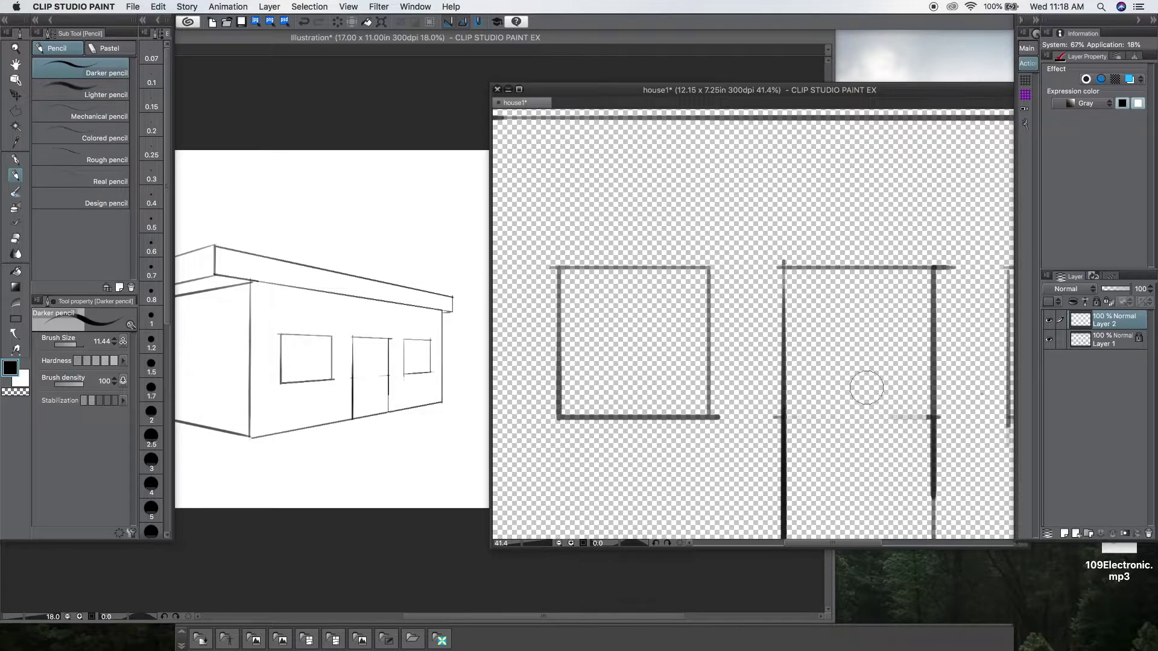
# Step: Sketch crossbars with small latches on both windows, plus an arched fanlight, heavier frame and knob for the door, on the new layer
pyautogui.moveTo(543, 344); pyautogui.dragTo(726, 346)
pyautogui.press('super+z')
pyautogui.scroll(-2, 651, 354)
pyautogui.moveTo(555, 349); pyautogui.dragTo(679, 349)
pyautogui.moveTo(877, 348); pyautogui.dragTo(998, 350)
pyautogui.moveTo(807, 395); pyautogui.dragTo(808, 395)
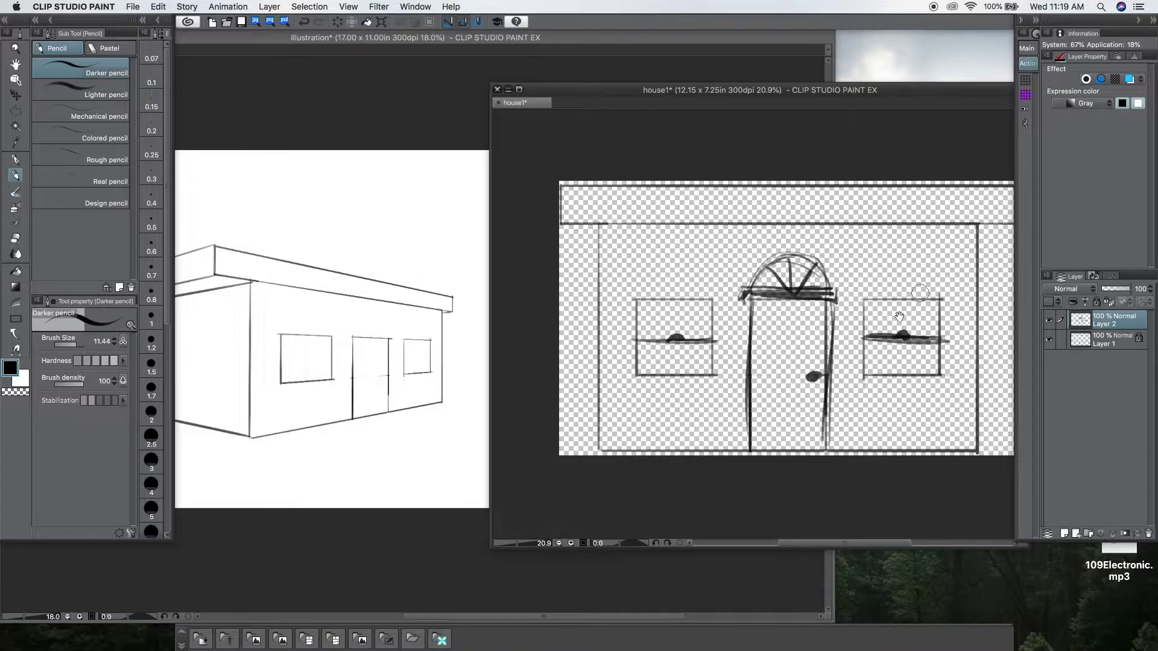
pyautogui.hscroll(3, 941, 301)
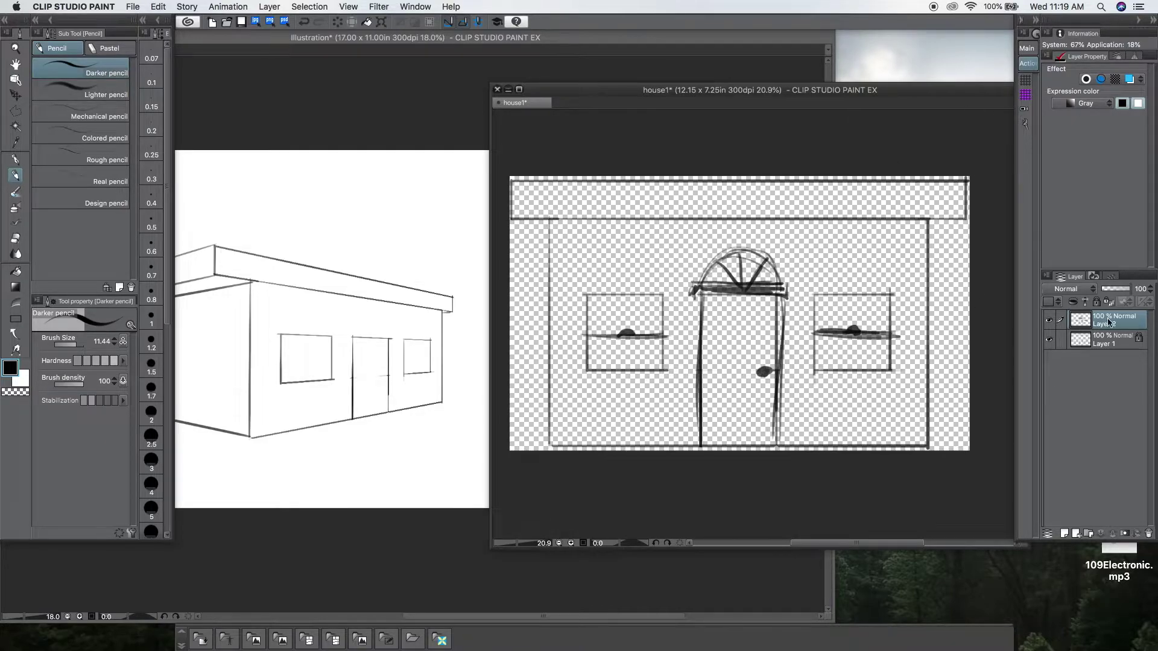
# Step: Save the house1 file and check its file object in the illustration by switching the layer's visibility off and on
pyautogui.click(132, 6)
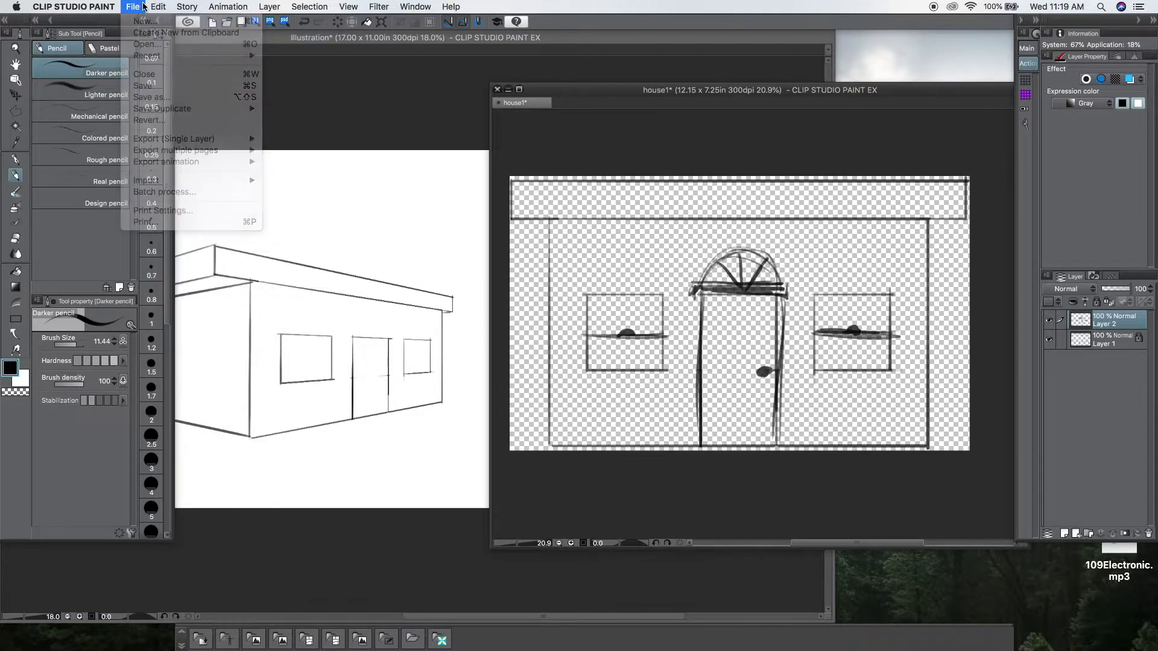
pyautogui.click(155, 97)
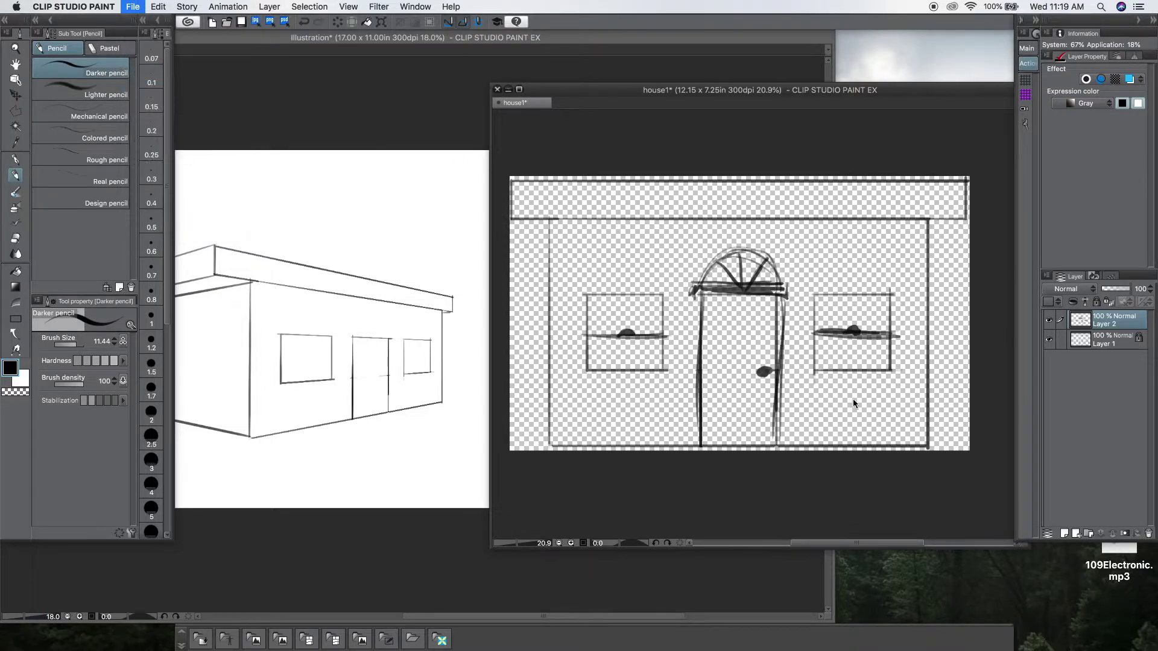
pyautogui.click(404, 448)
pyautogui.moveTo(452, 463); pyautogui.dragTo(622, 456)
pyautogui.moveTo(595, 379); pyautogui.dragTo(587, 400)
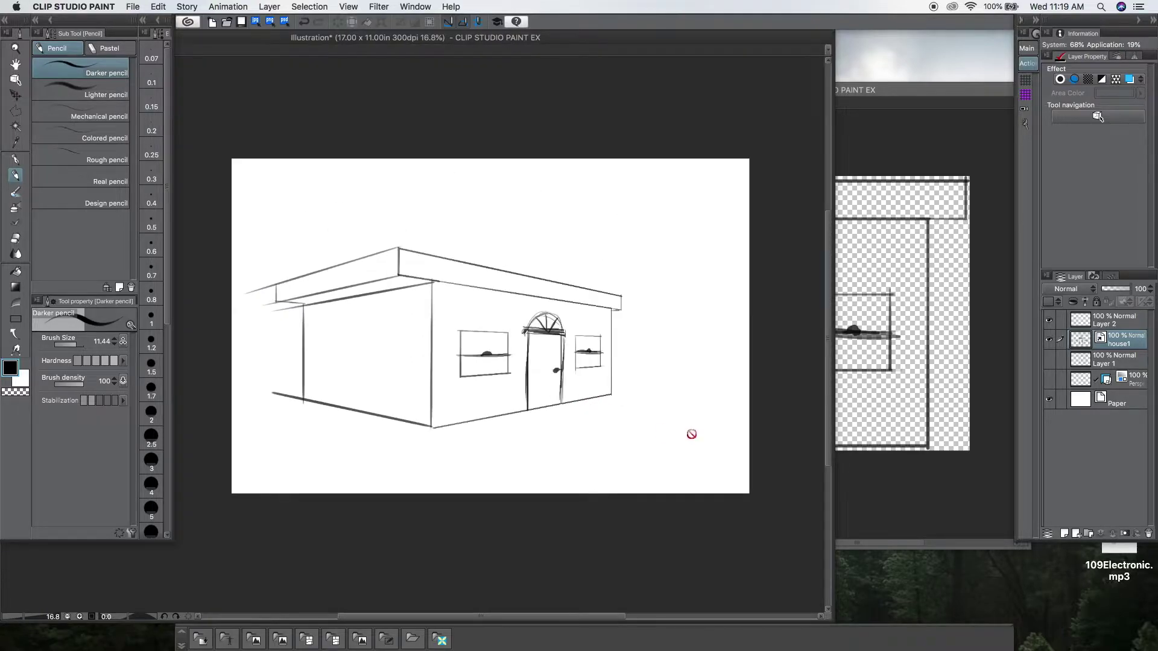
pyautogui.click(1049, 340)
pyautogui.click(1049, 339)
# Step: Bring the house1 window back to the front and reposition it over the illustration with the whole facade in view
pyautogui.click(951, 312)
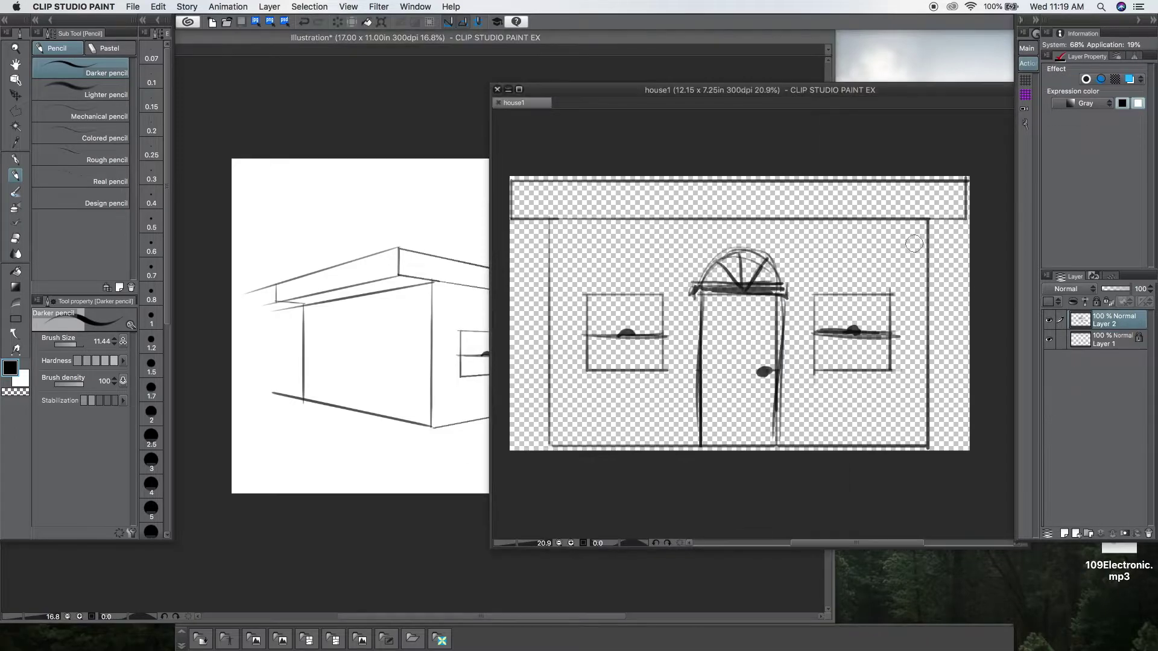
pyautogui.moveTo(848, 299); pyautogui.dragTo(900, 322)
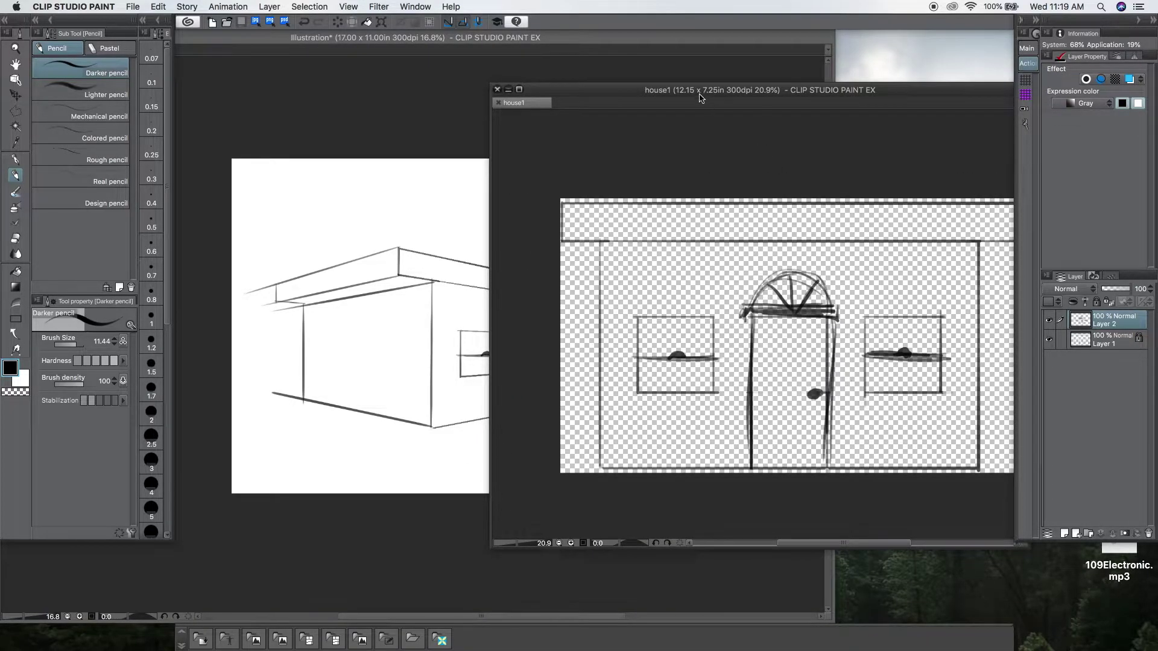
pyautogui.moveTo(700, 98); pyautogui.dragTo(575, 93)
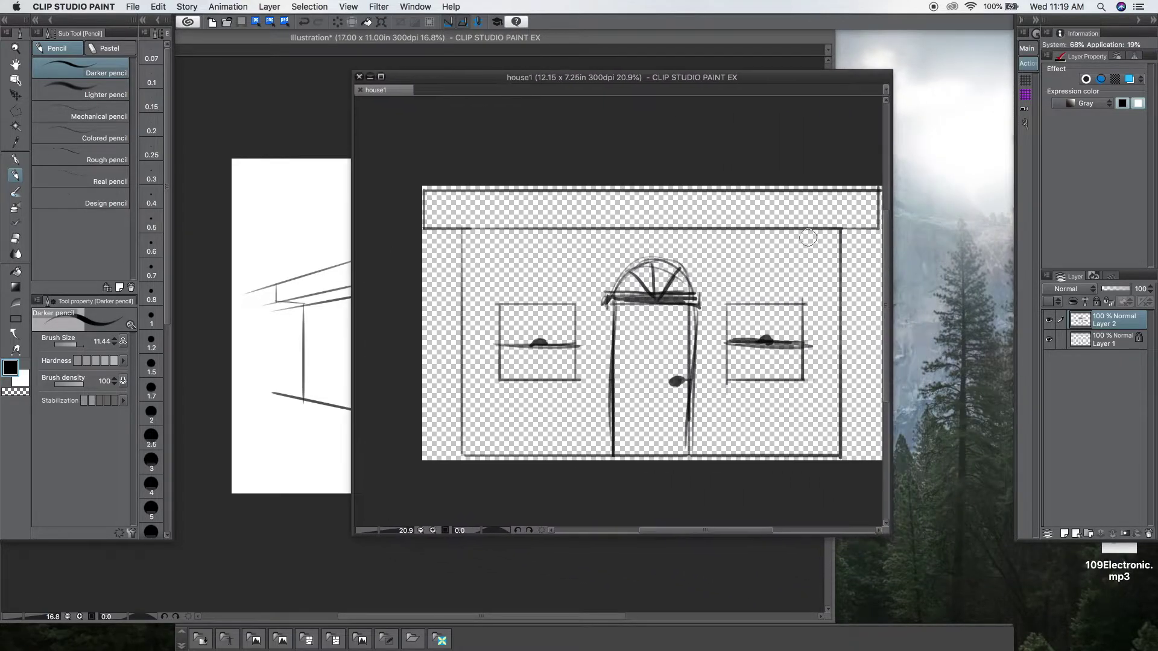
pyautogui.moveTo(706, 317)
pyautogui.mouseDown()
pyautogui.moveTo(716, 341)
pyautogui.moveTo(703, 340)
pyautogui.mouseUp()
pyautogui.moveTo(707, 71); pyautogui.dragTo(708, 77)
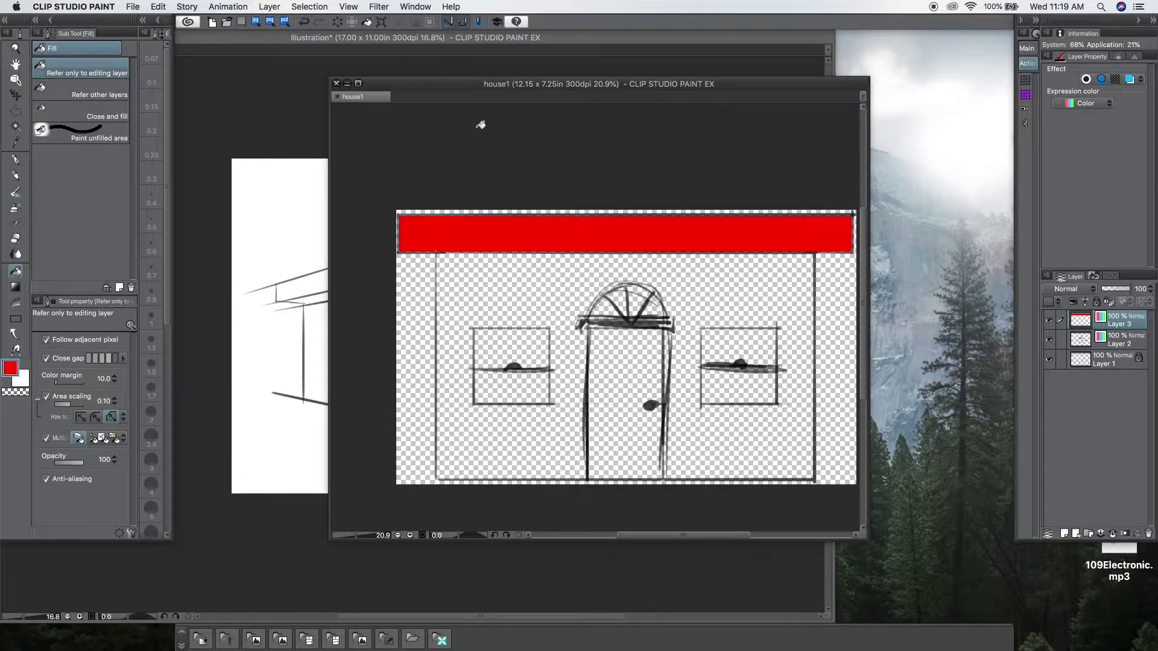
# Step: Fill the roof band of house1 with red on a new layer, save it, and uncover the illustration to check the fill
pyautogui.moveTo(488, 91); pyautogui.dragTo(684, 179)
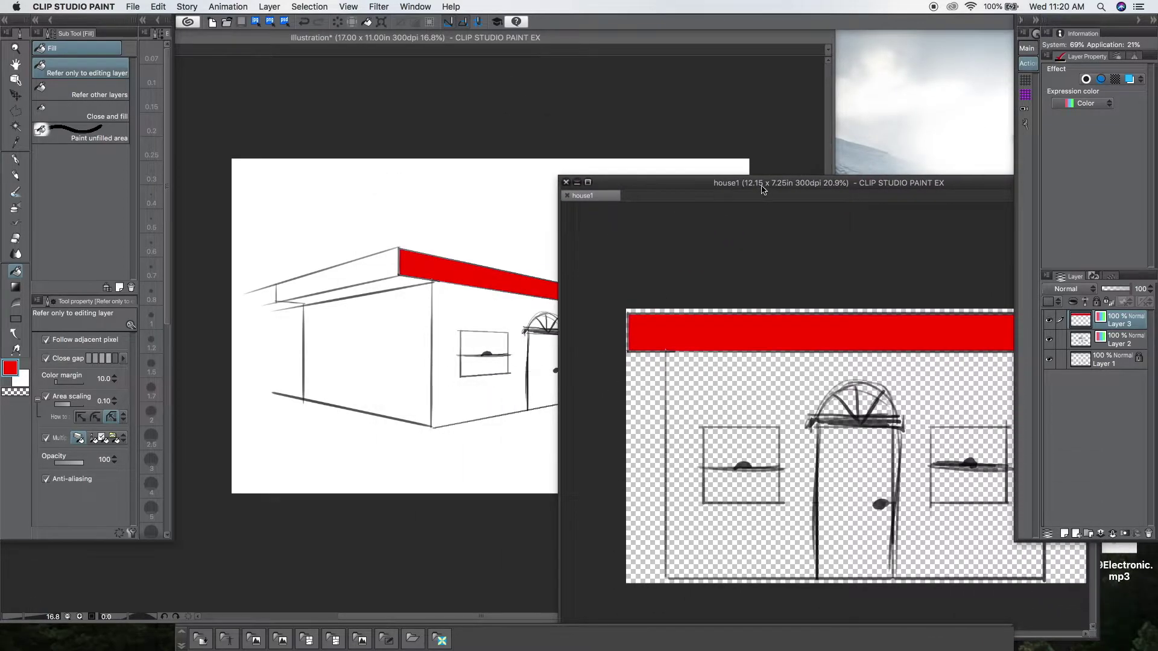
pyautogui.moveTo(762, 187); pyautogui.dragTo(555, 91)
pyautogui.press('super+z')
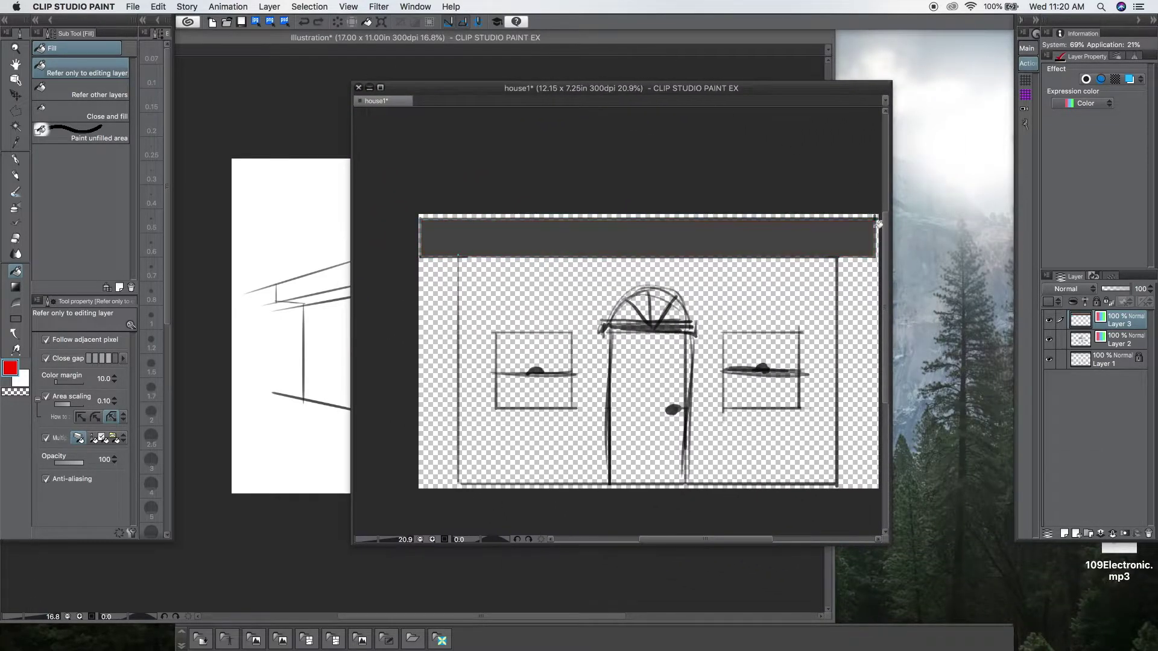
pyautogui.press('super+z')
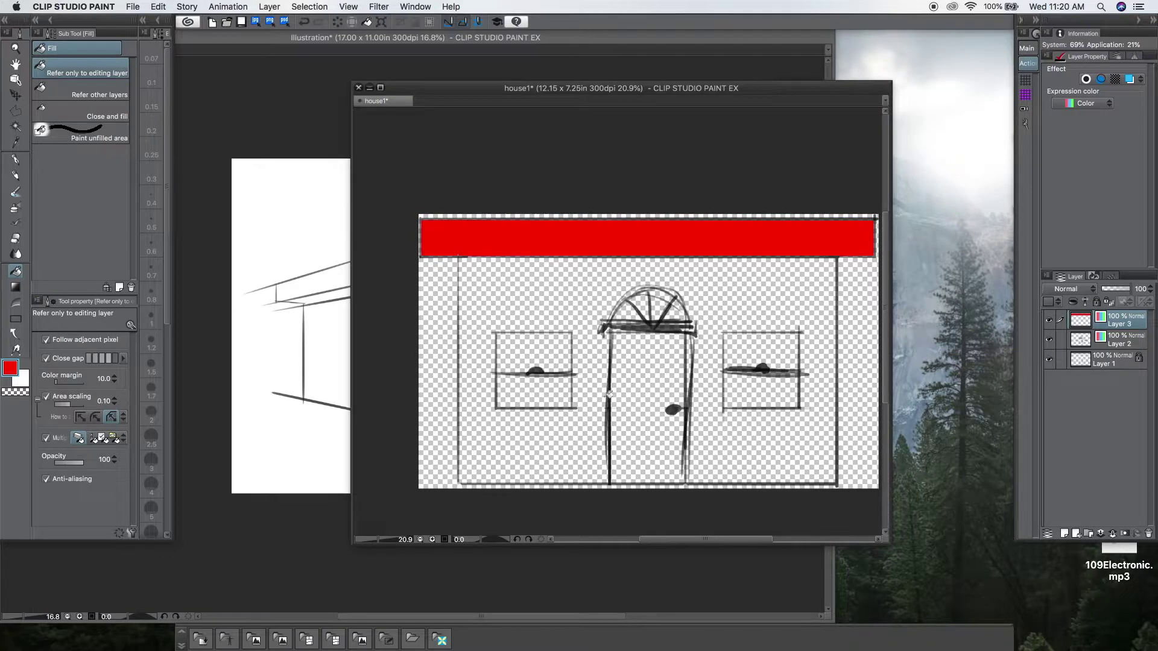
# Step: Display the Color pattern materials and place the house1 window above them with the roof band in view
pyautogui.click(281, 642)
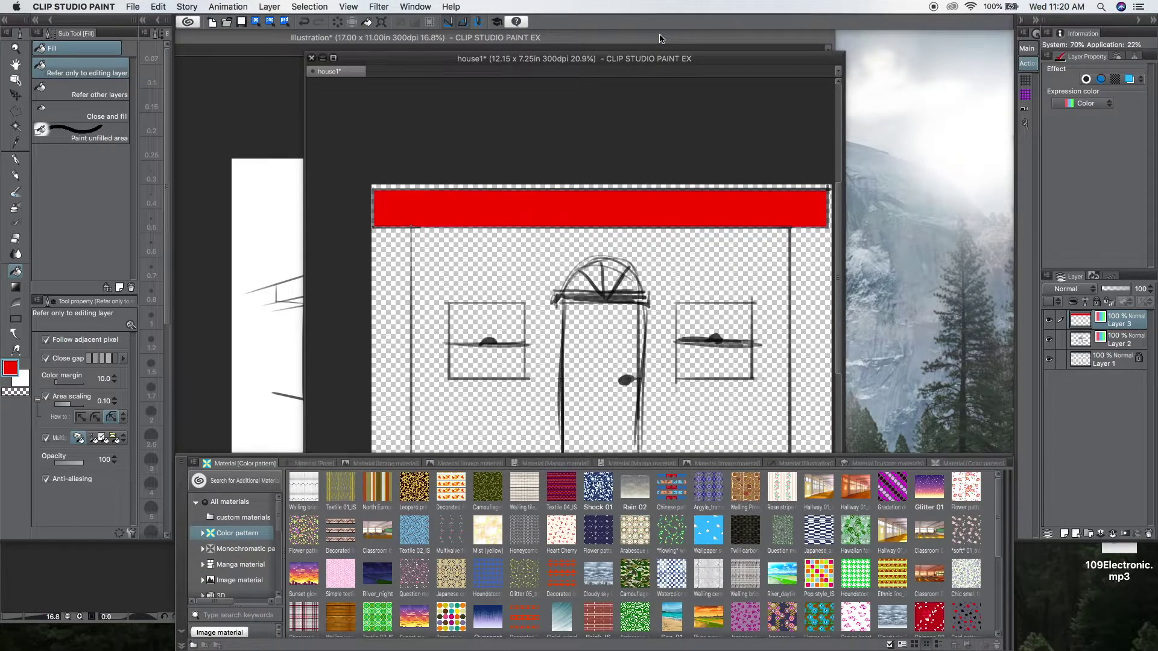
pyautogui.moveTo(648, 60)
pyautogui.mouseDown()
pyautogui.moveTo(951, 51)
pyautogui.moveTo(1046, 36)
pyautogui.moveTo(746, 36)
pyautogui.moveTo(1075, 94)
pyautogui.mouseUp()
pyautogui.moveTo(878, 95); pyautogui.dragTo(612, 62)
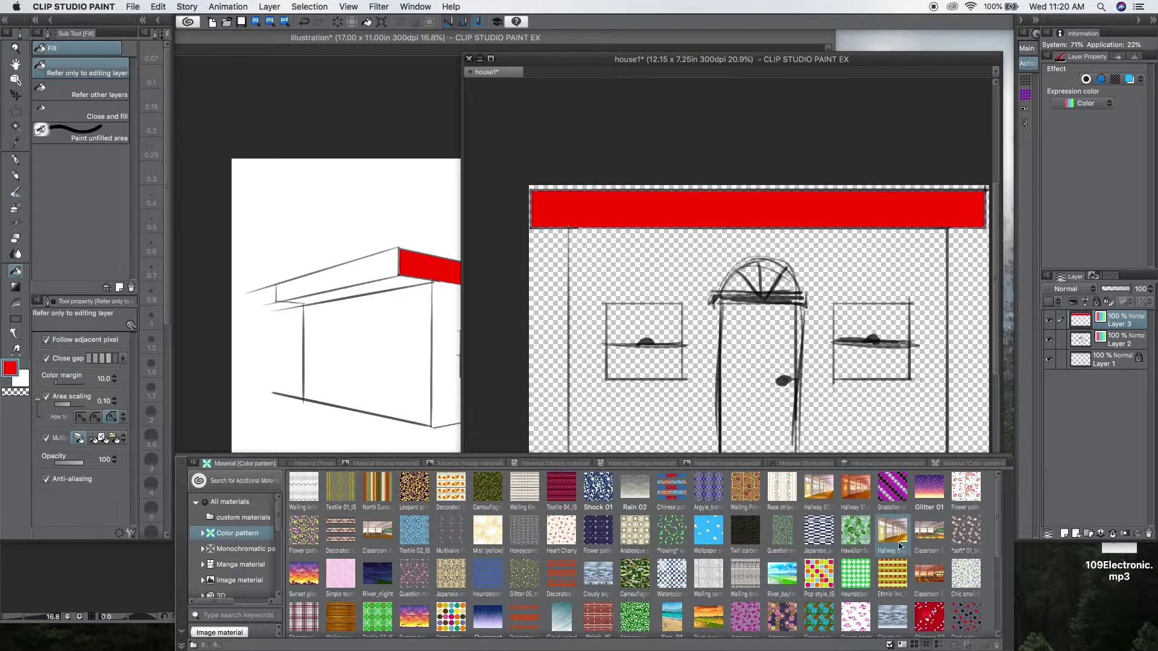
# Step: Select the red roof band with Auto select and add the Walling wooden wall_IS material to the house1 canvas
pyautogui.moveTo(998, 512); pyautogui.dragTo(1000, 556)
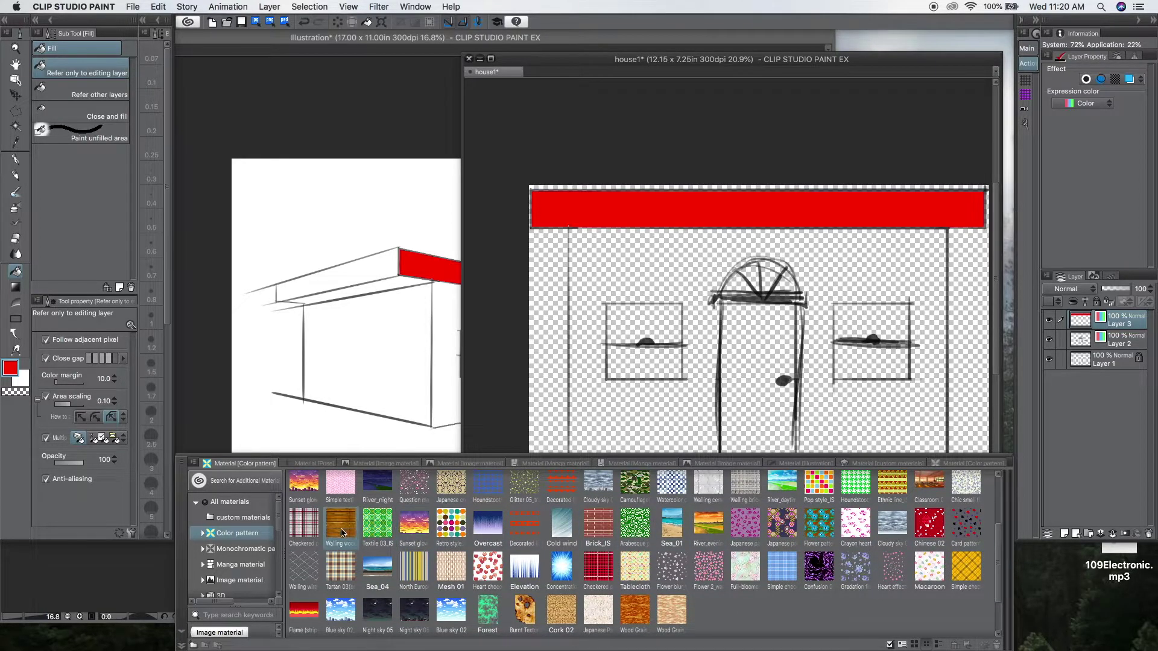
pyautogui.press('w')
pyautogui.click(656, 211)
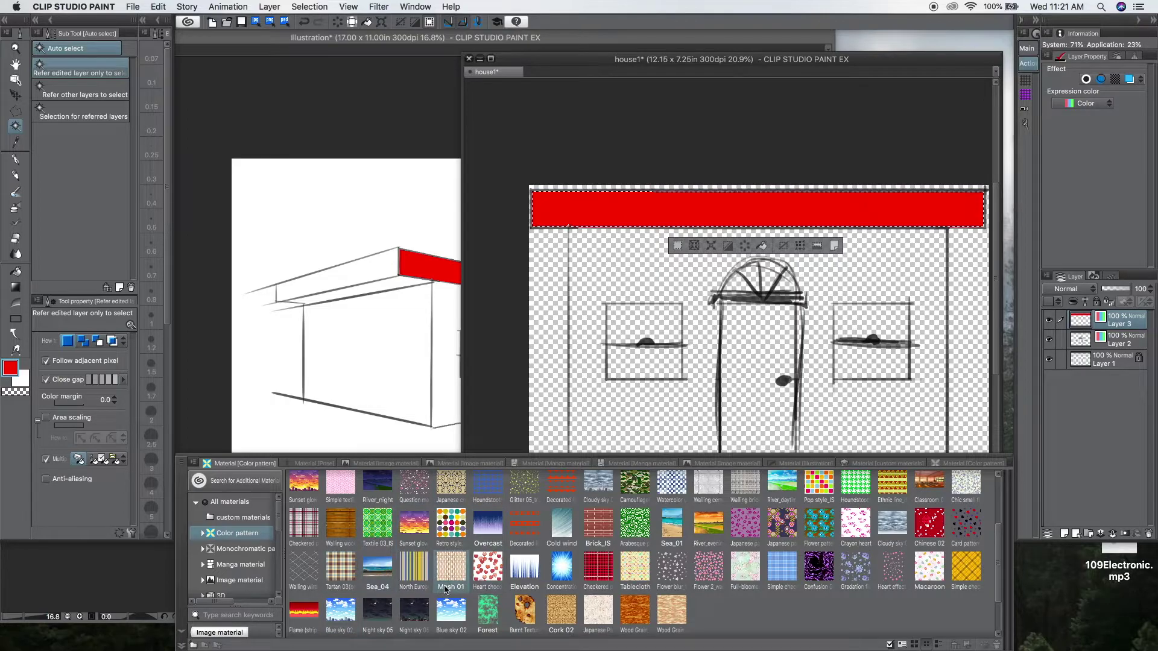
pyautogui.moveTo(341, 523); pyautogui.dragTo(667, 208)
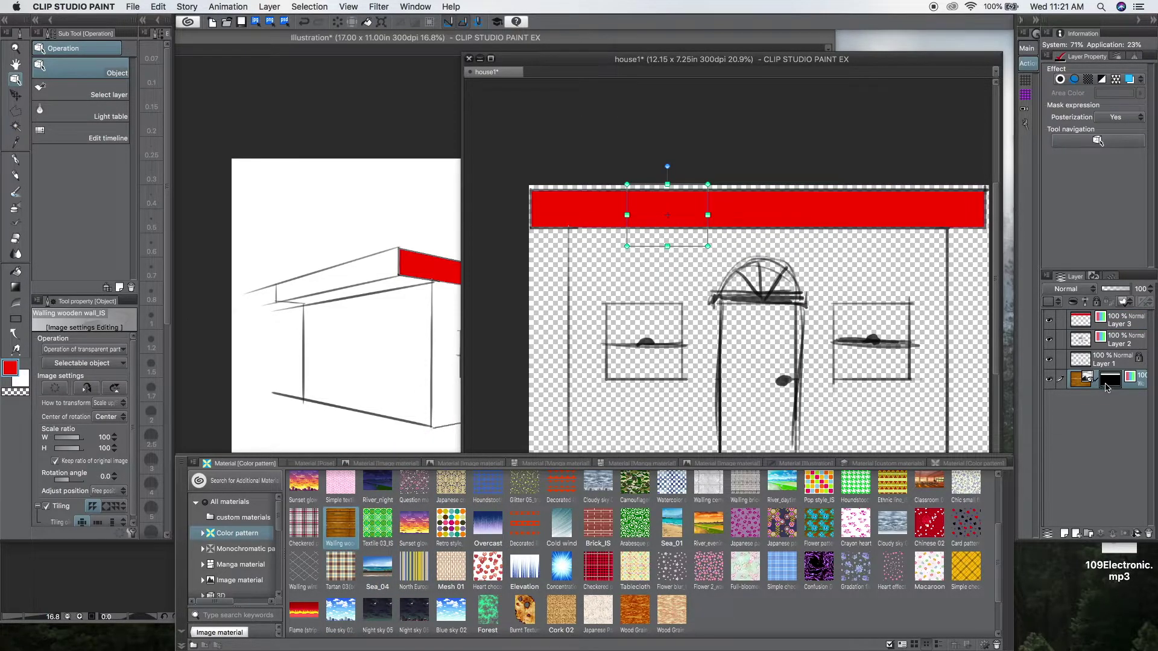
# Step: Move the wooden wall material layer above Layer 3 and scale its tiled pattern to 115
pyautogui.moveTo(1079, 383); pyautogui.dragTo(1095, 328)
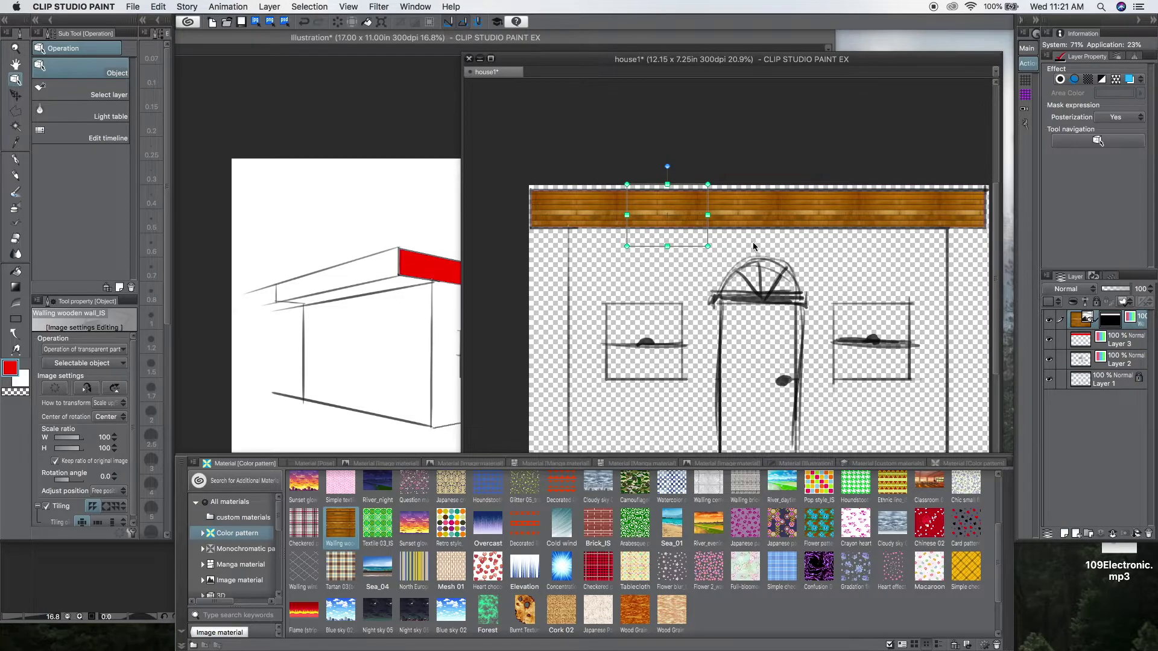
pyautogui.moveTo(708, 215); pyautogui.dragTo(722, 190)
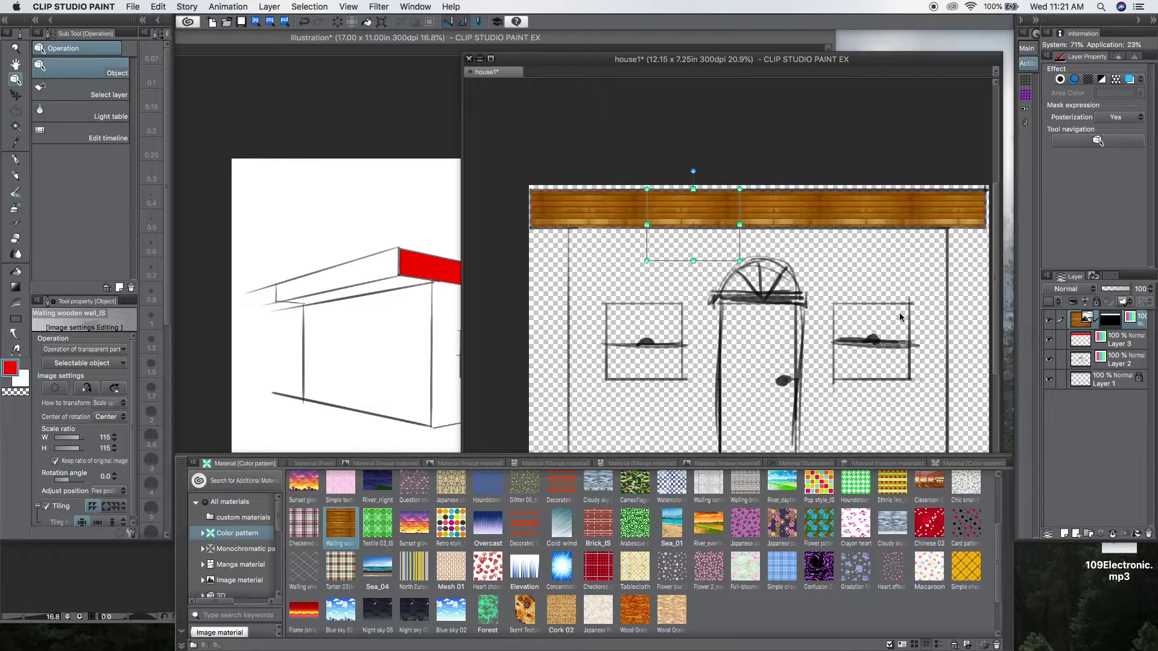
pyautogui.moveTo(900, 313); pyautogui.dragTo(792, 293)
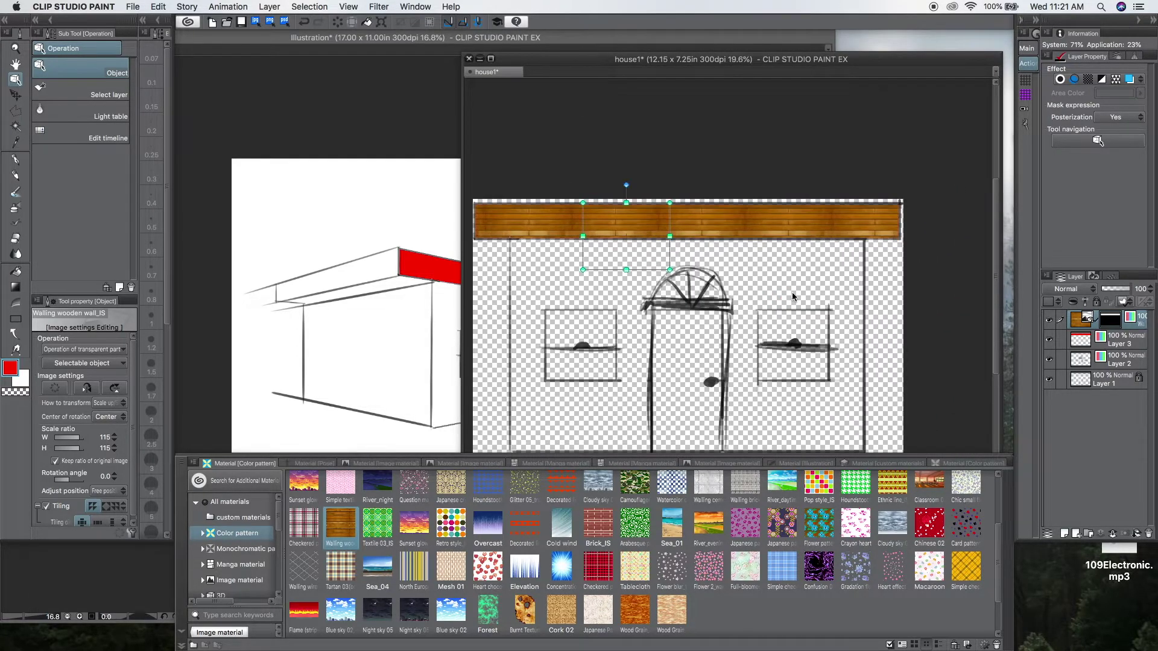
# Step: Save the house1 file and bring the illustration to the front to examine the wood-textured roof band up close
pyautogui.click(135, 7)
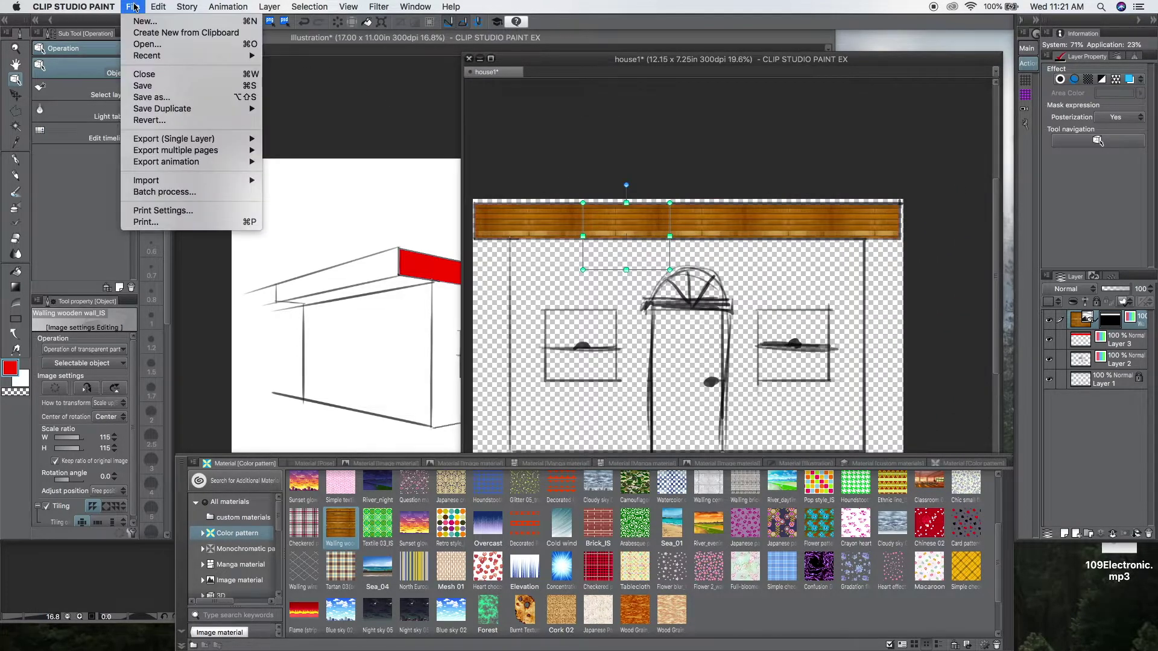
pyautogui.click(183, 85)
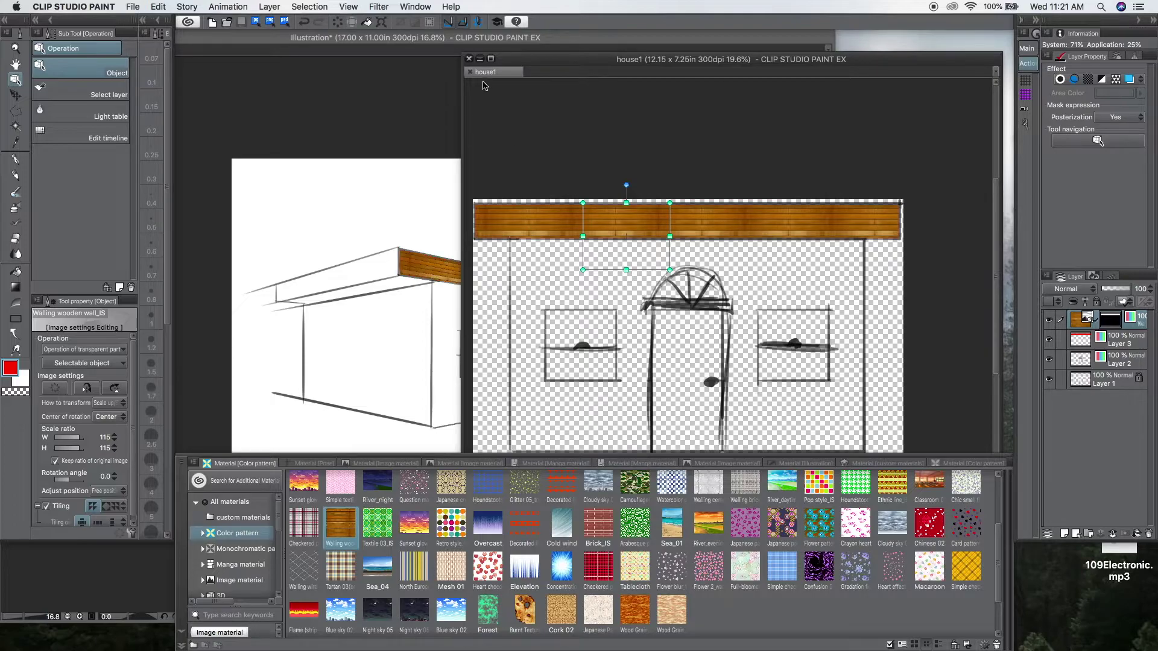
pyautogui.moveTo(520, 59); pyautogui.dragTo(891, 64)
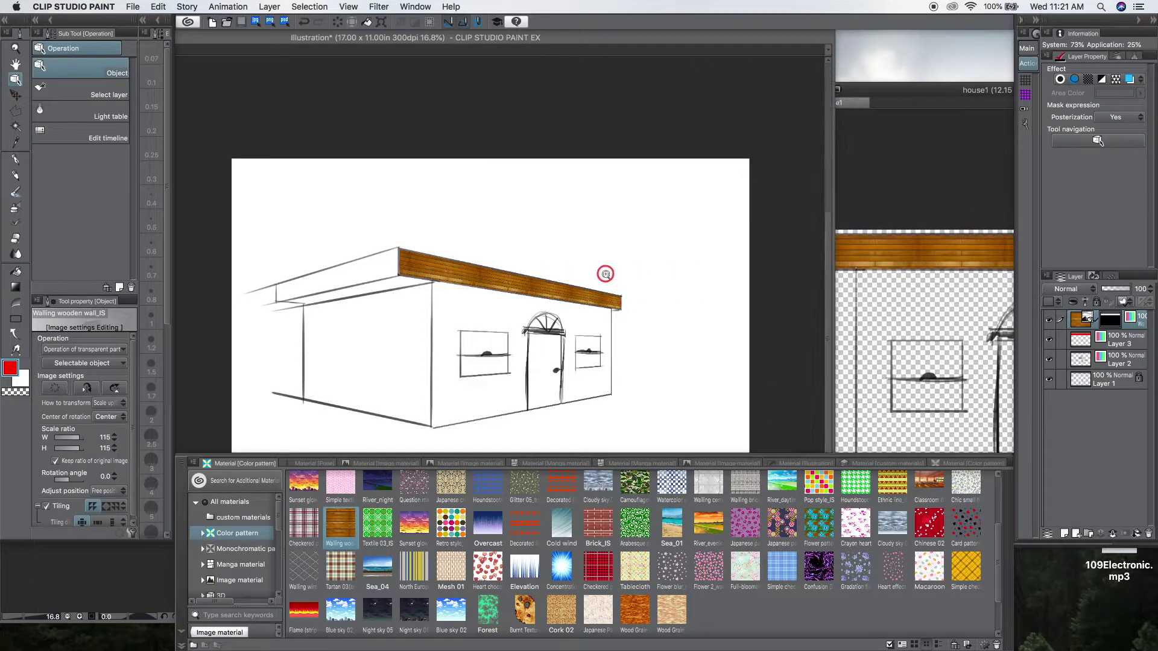
pyautogui.click(605, 274)
pyautogui.moveTo(624, 305); pyautogui.dragTo(676, 281)
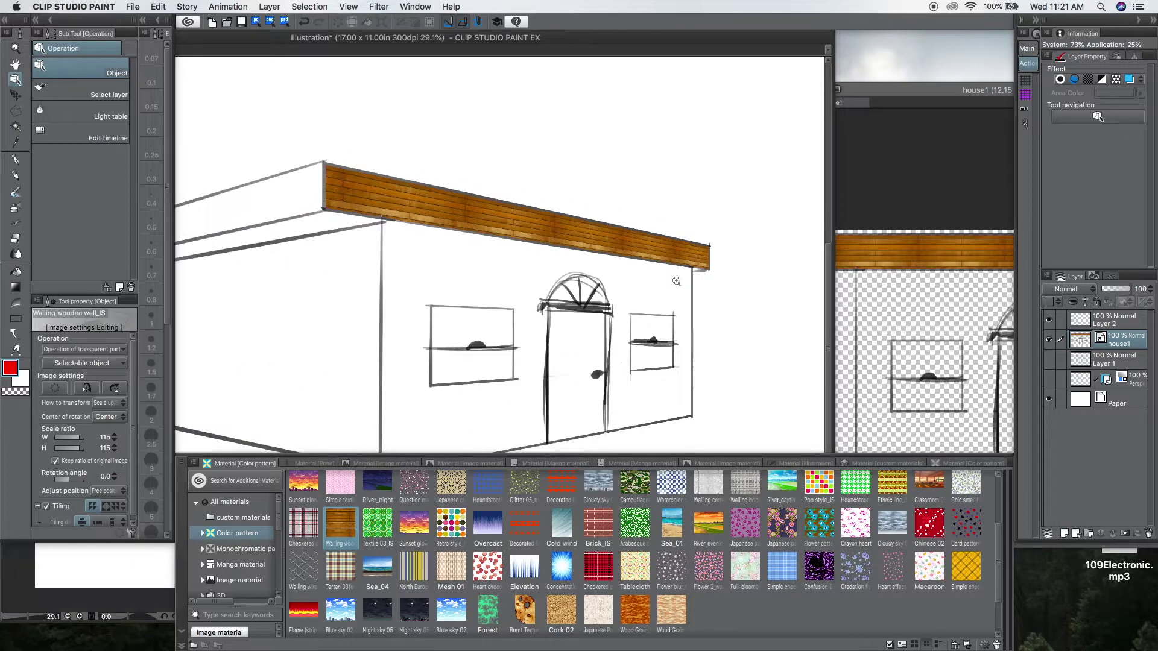
# Step: Reposition the house1 window beside the illustration and compare the flat wood-textured facade with its perspective-fitted version
pyautogui.keyDown('alt'); pyautogui.click(739, 299); pyautogui.keyUp('alt')
pyautogui.moveTo(737, 336); pyautogui.dragTo(621, 313)
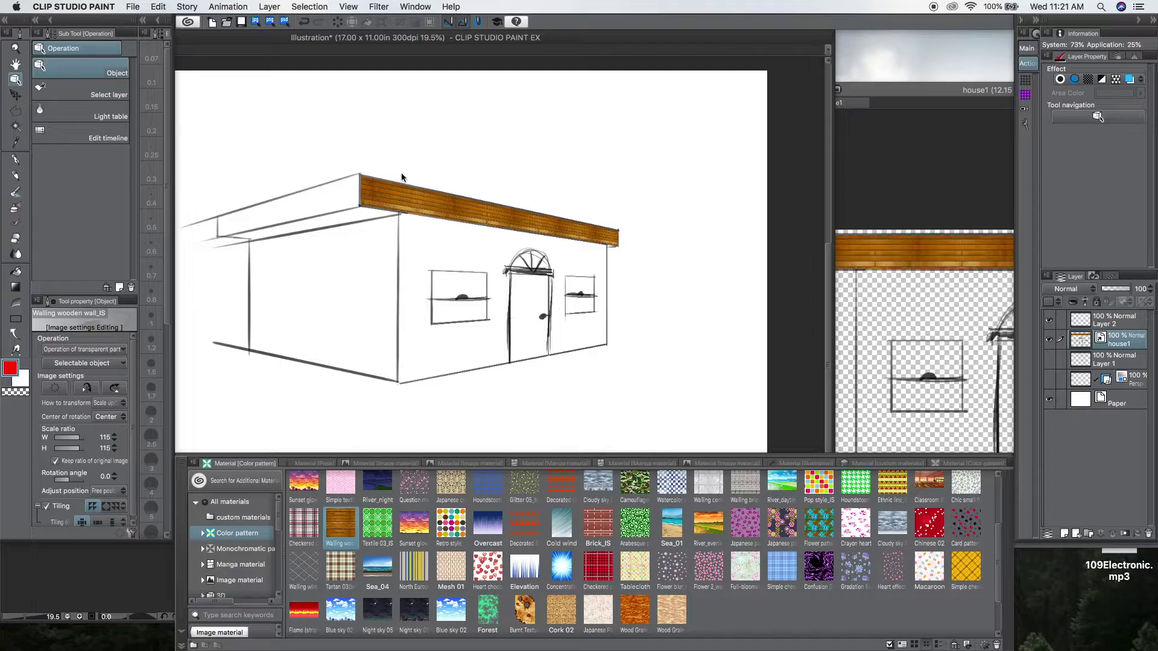
pyautogui.click(922, 183)
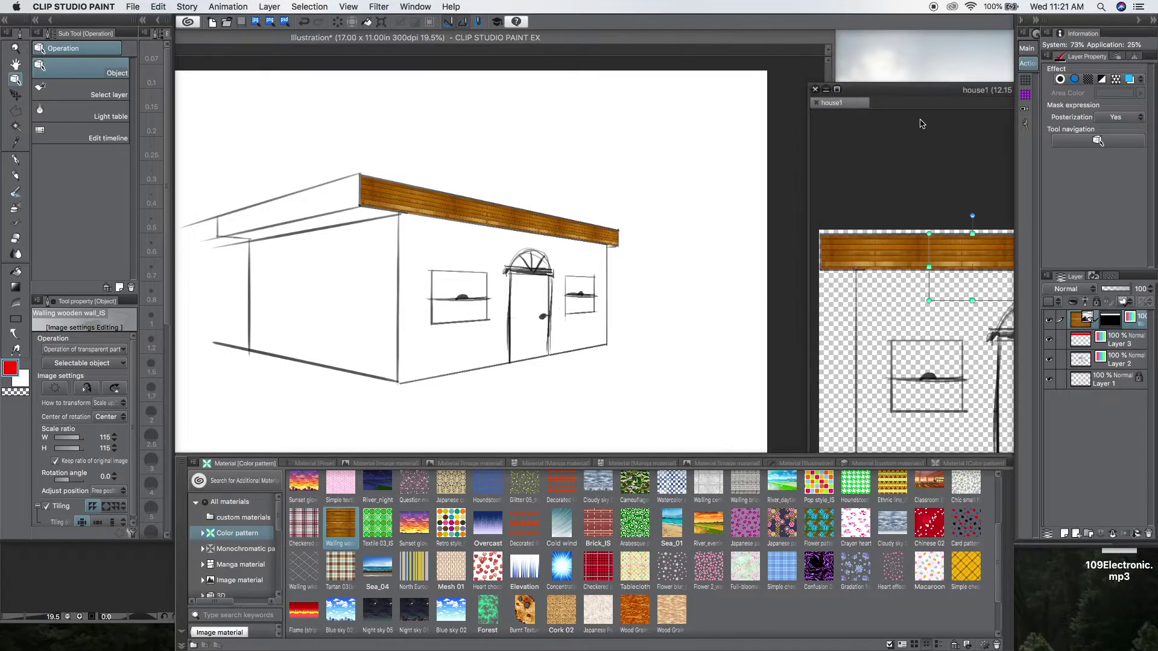
pyautogui.moveTo(913, 90); pyautogui.dragTo(598, 39)
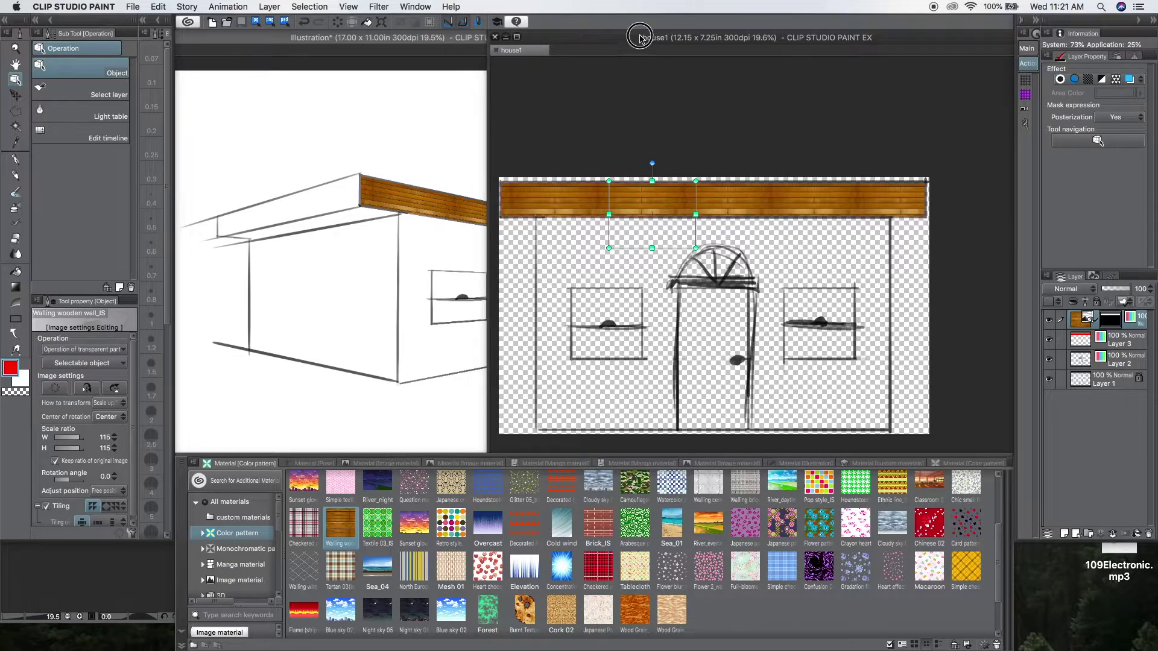
pyautogui.moveTo(640, 37); pyautogui.dragTo(844, 30)
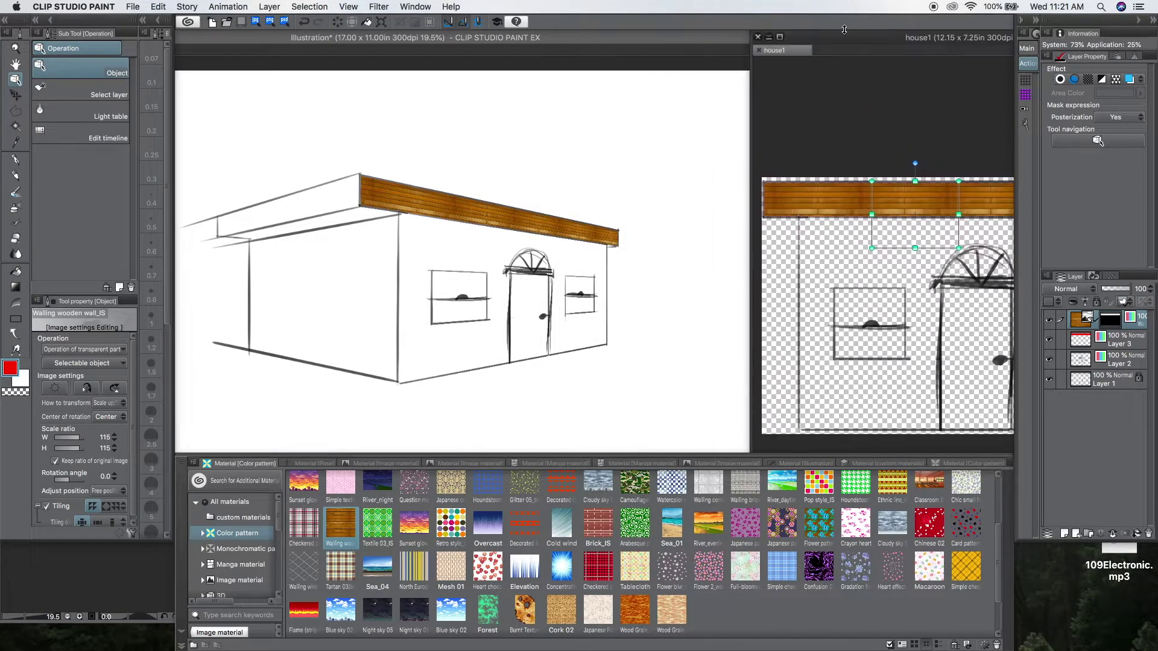
pyautogui.click(573, 207)
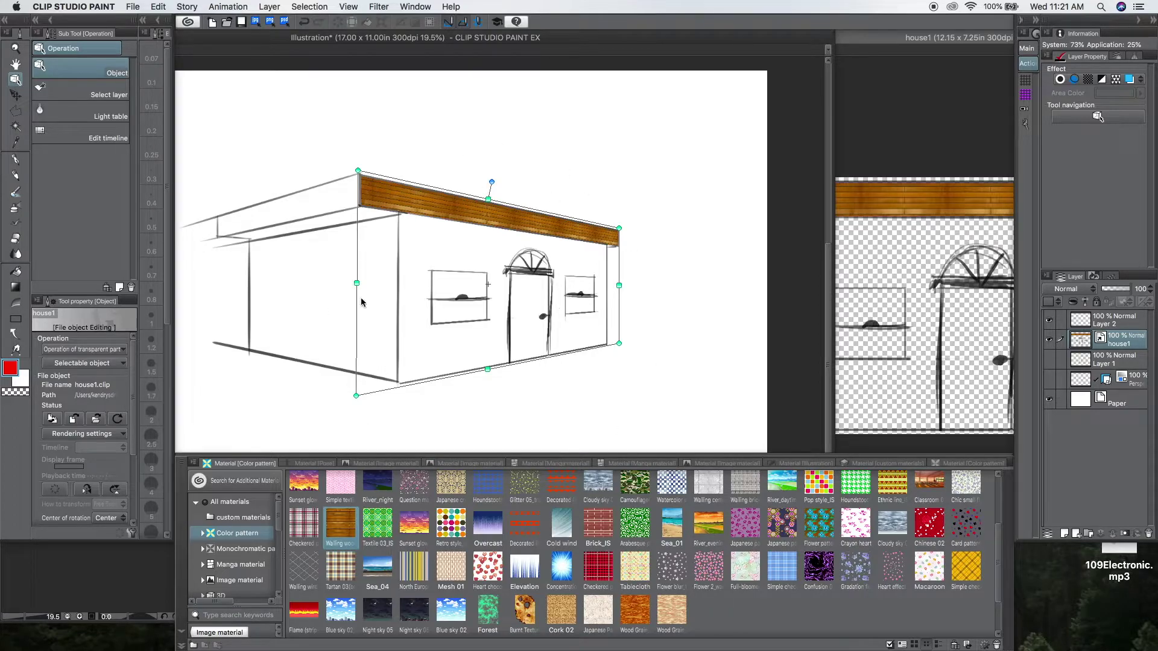
pyautogui.click(897, 140)
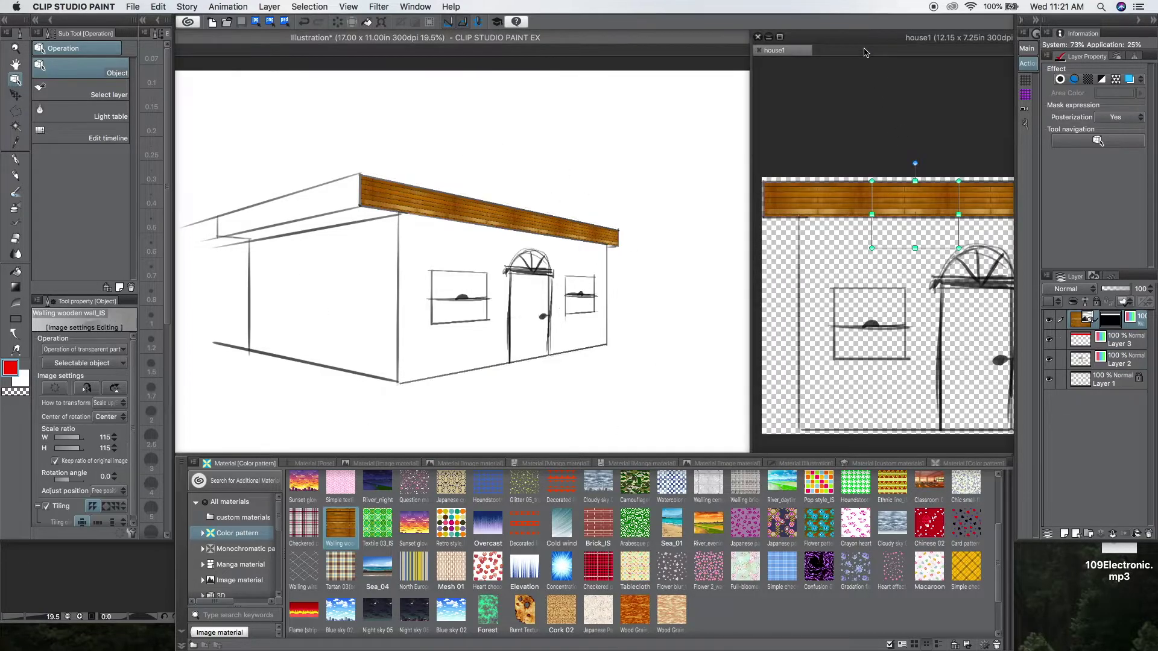
pyautogui.moveTo(868, 39)
pyautogui.mouseDown()
pyautogui.moveTo(642, 41)
pyautogui.moveTo(995, 40)
pyautogui.mouseUp()
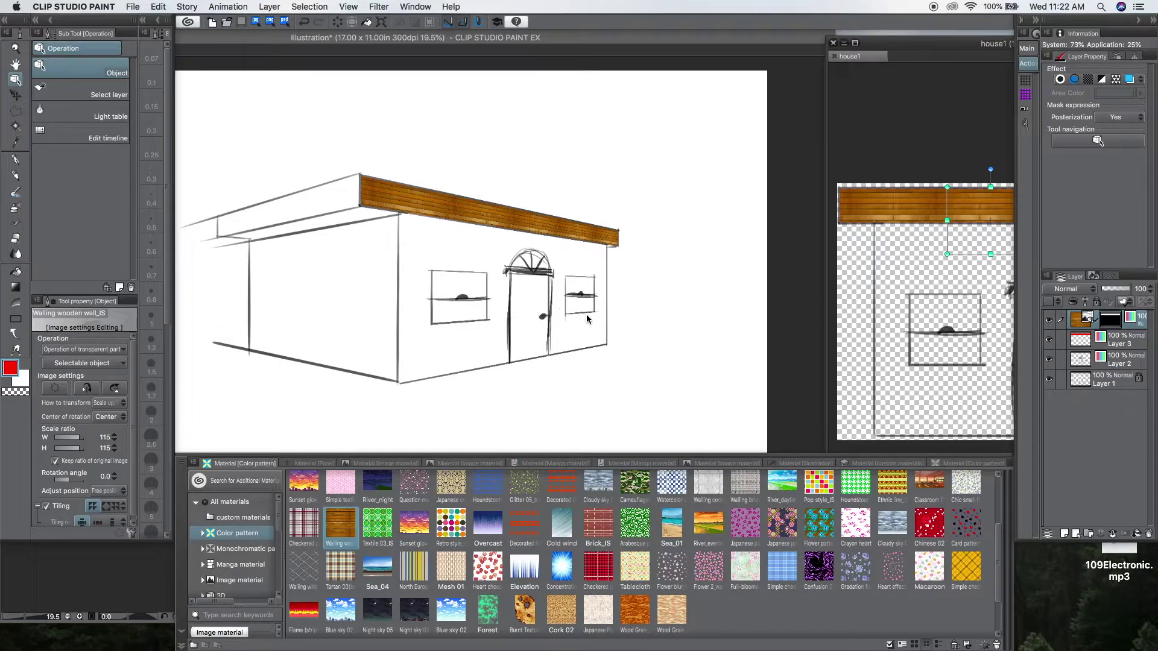
pyautogui.moveTo(910, 44); pyautogui.dragTo(656, 40)
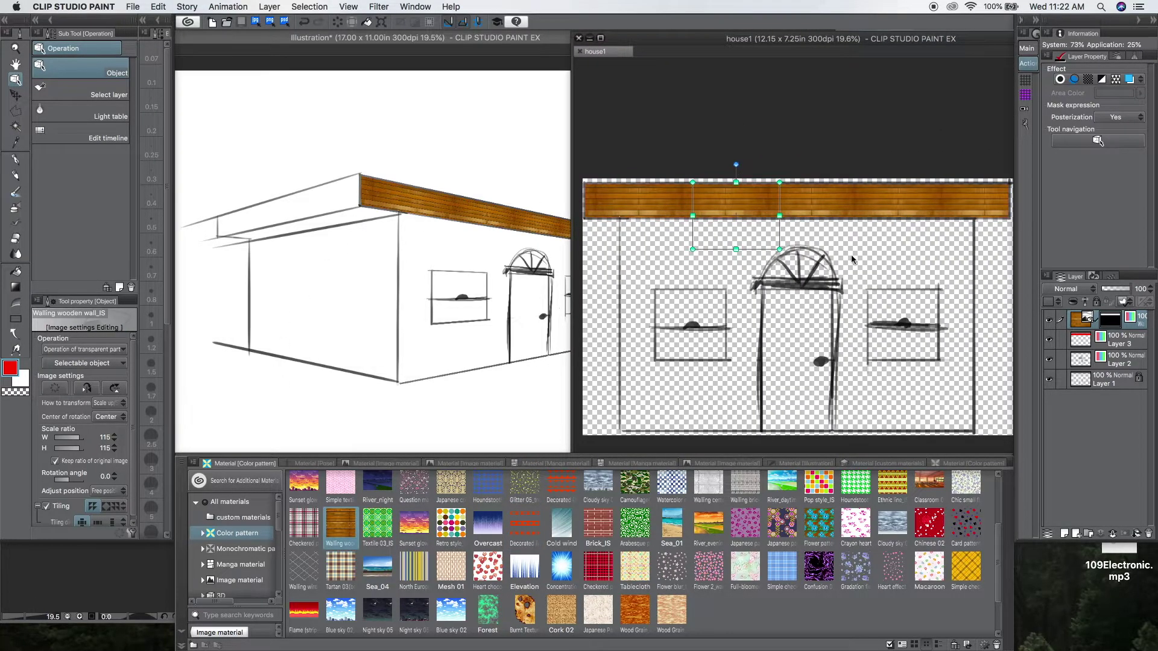
pyautogui.moveTo(838, 39); pyautogui.dragTo(977, 37)
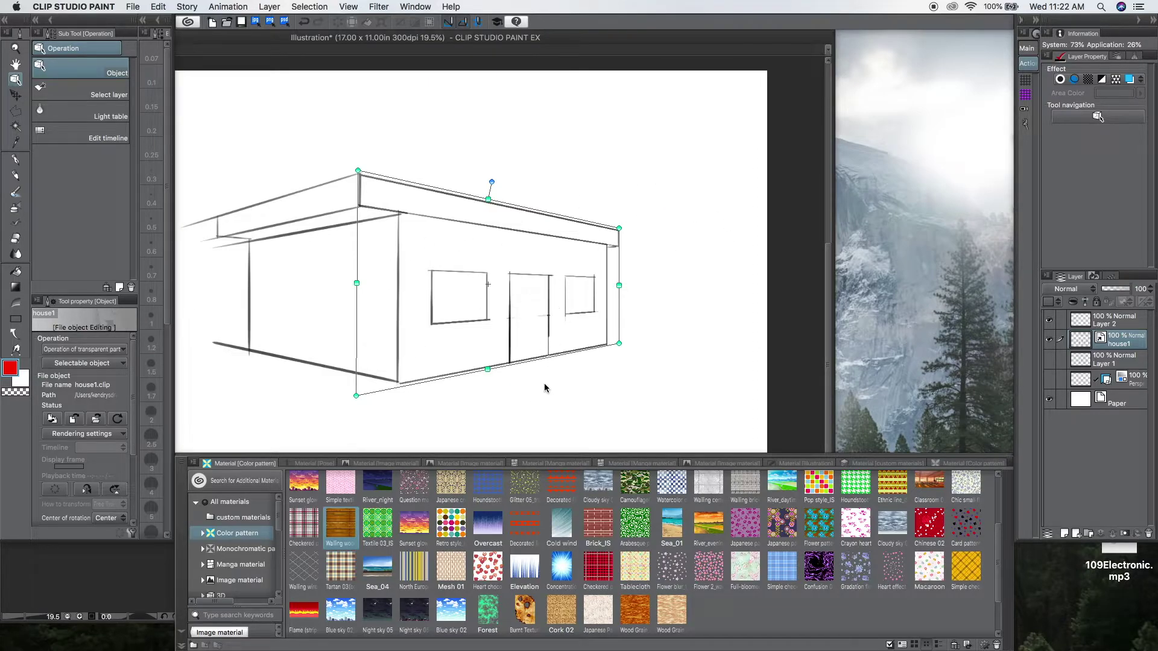
pyautogui.rightClick(1125, 345)
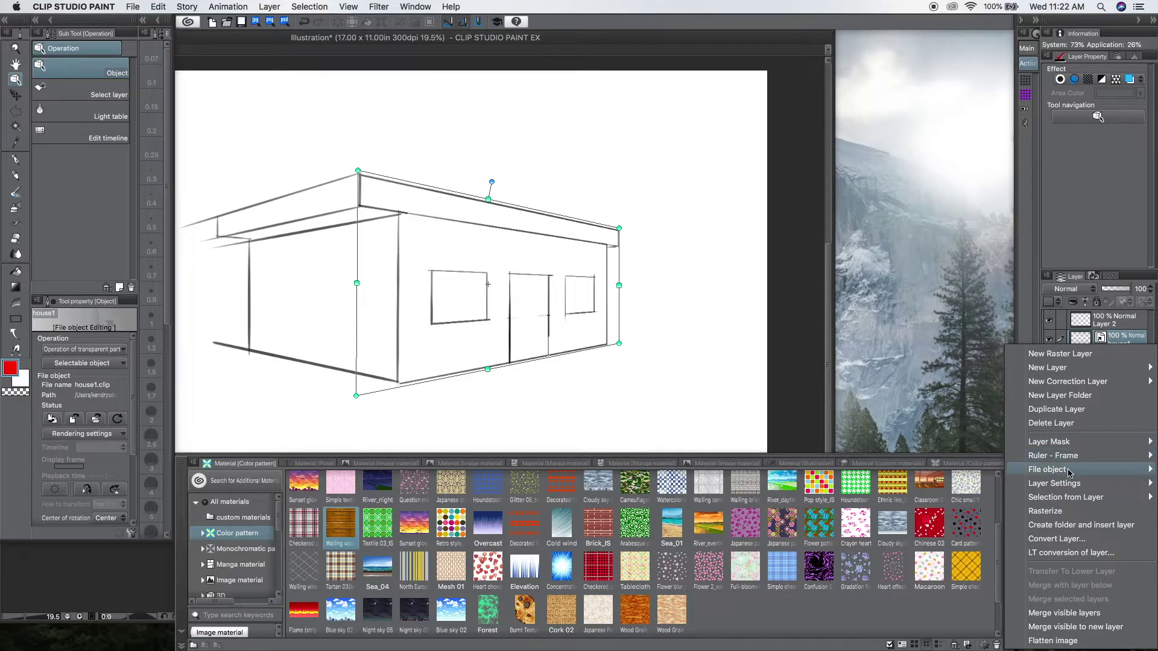
pyautogui.click(1138, 329)
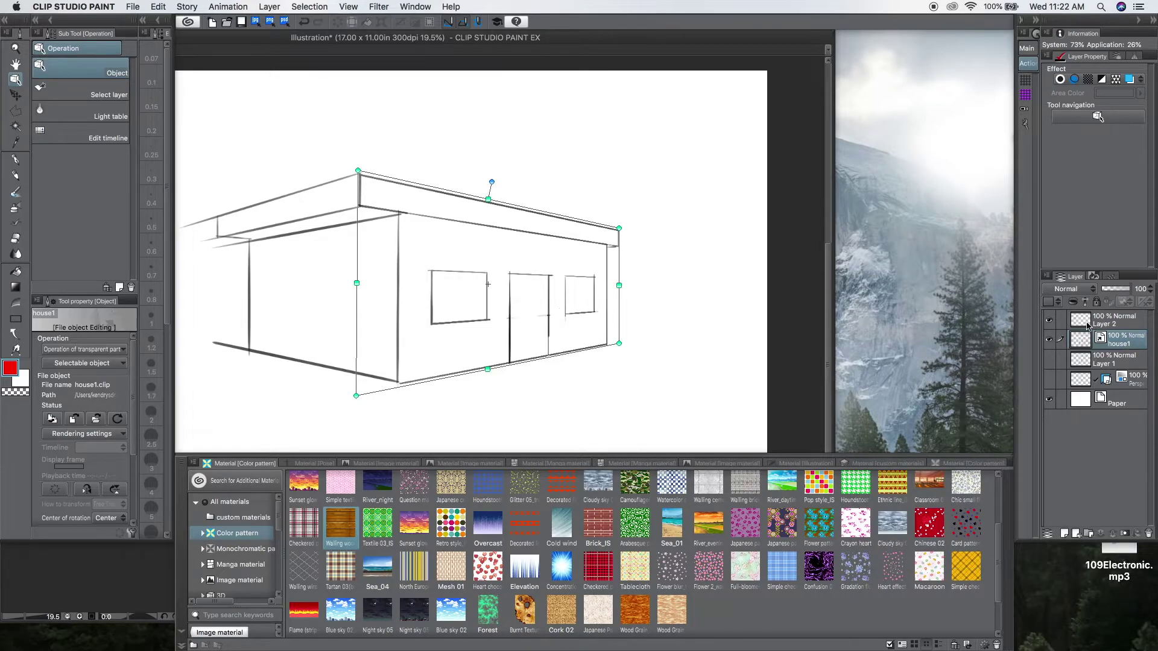